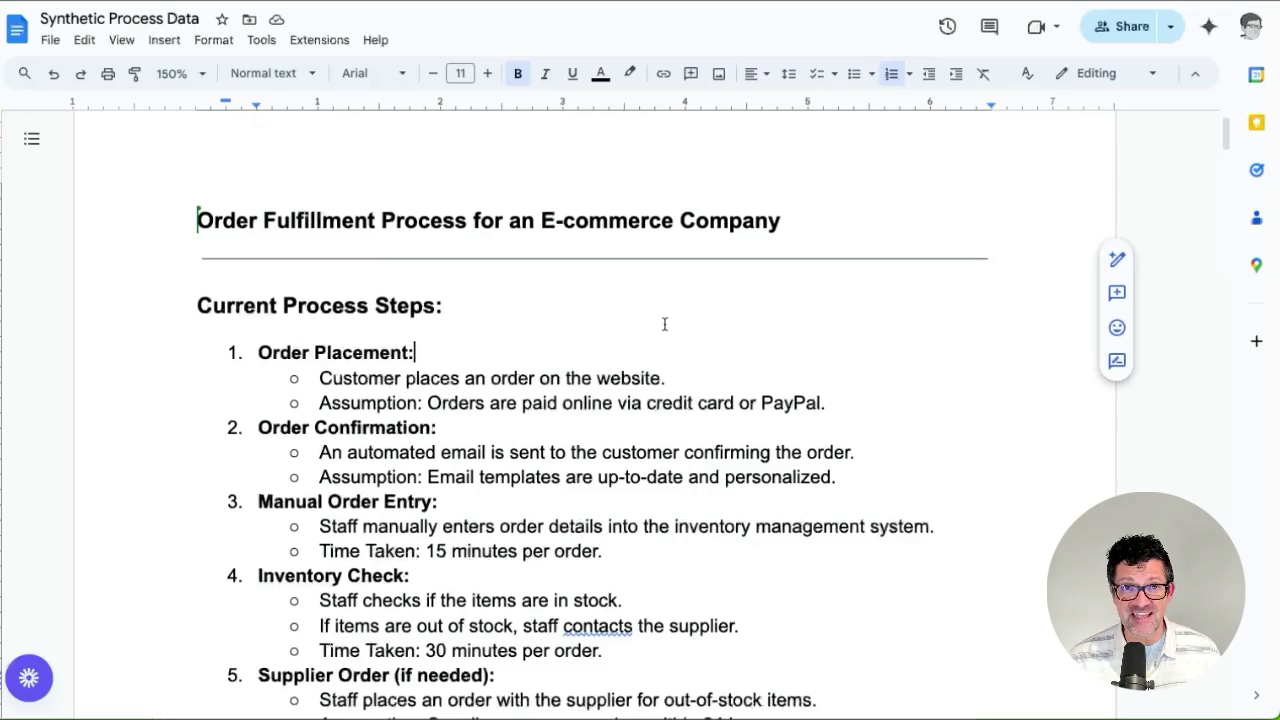
- Scroll through the order fulfillment process steps in the Google Doc
{"action": "scroll", "coordinate": [664, 324], "scroll_direction": "down", "scroll_amount": 1}
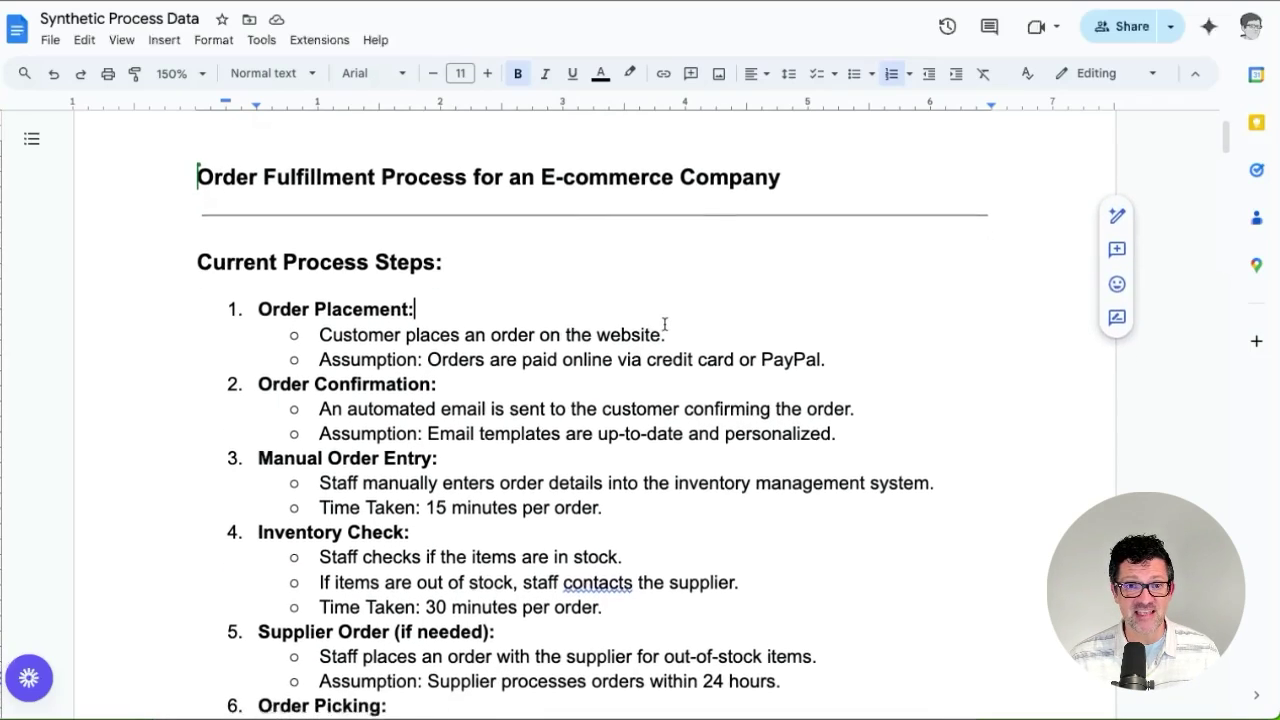
{"action": "scroll", "coordinate": [664, 324], "scroll_direction": "down", "scroll_amount": 2}
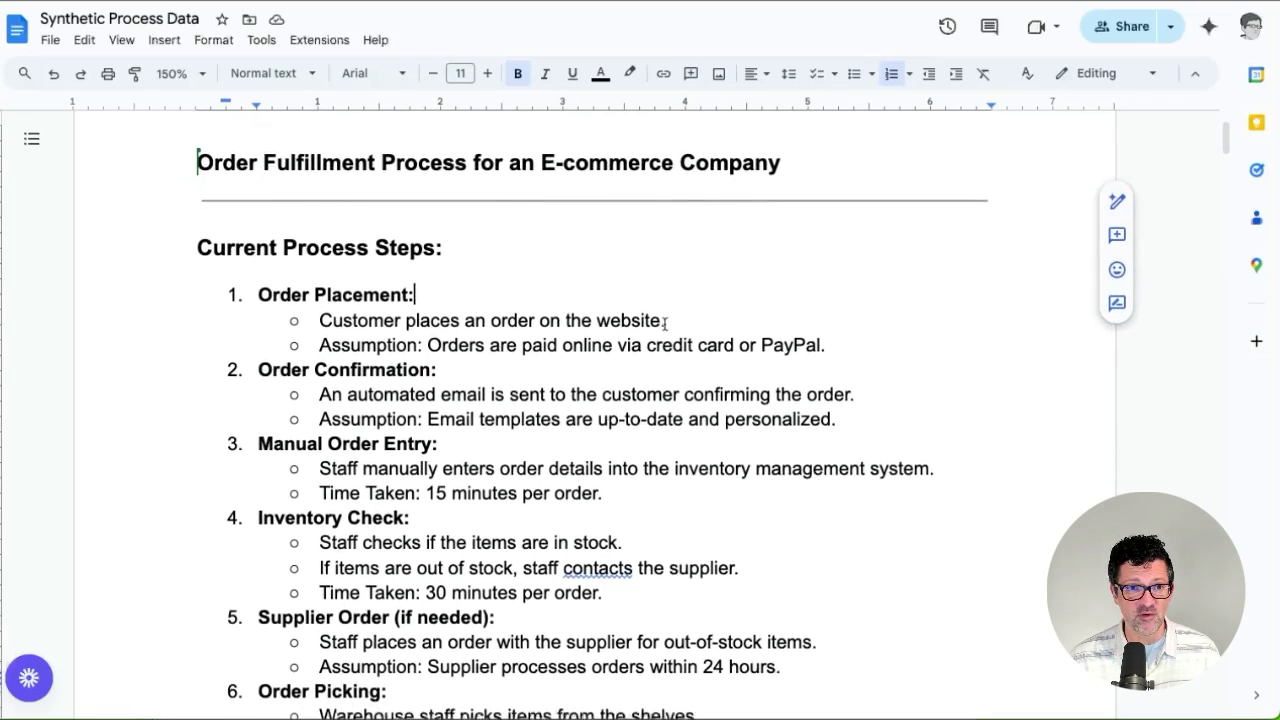
{"action": "scroll", "coordinate": [664, 324], "scroll_direction": "down", "scroll_amount": 5}
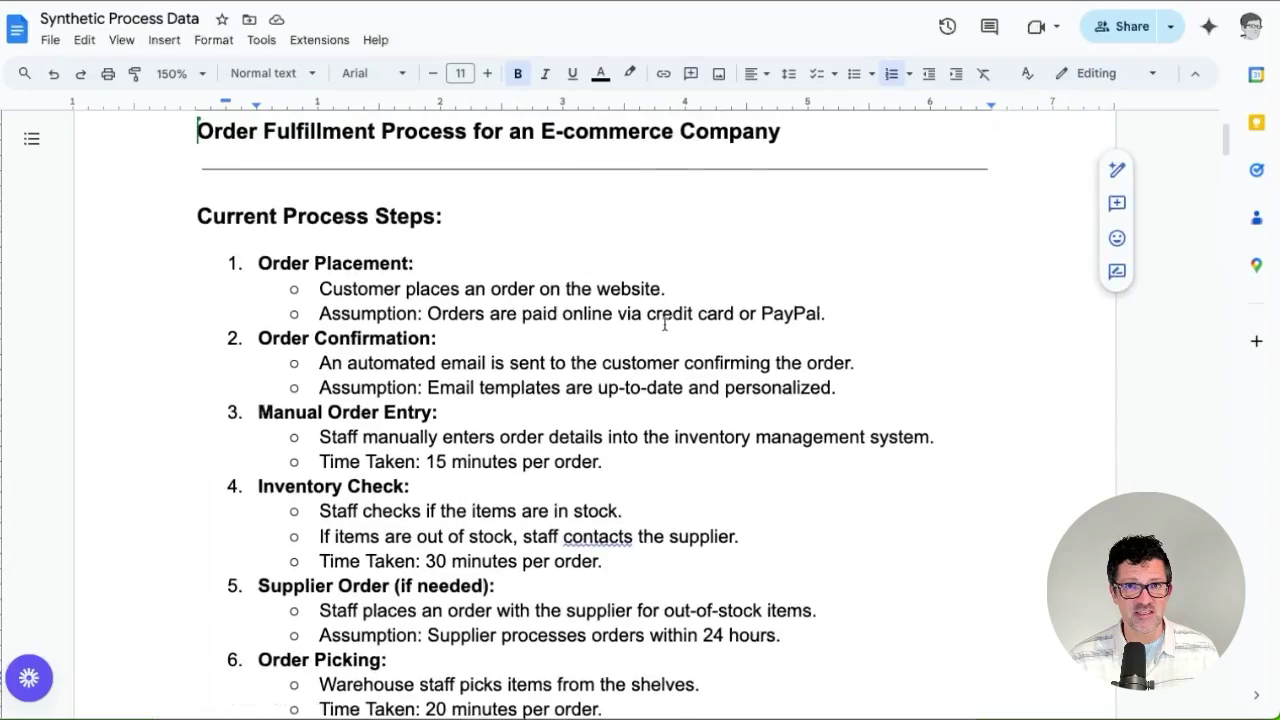
{"action": "scroll", "coordinate": [664, 324], "scroll_direction": "up", "scroll_amount": 2}
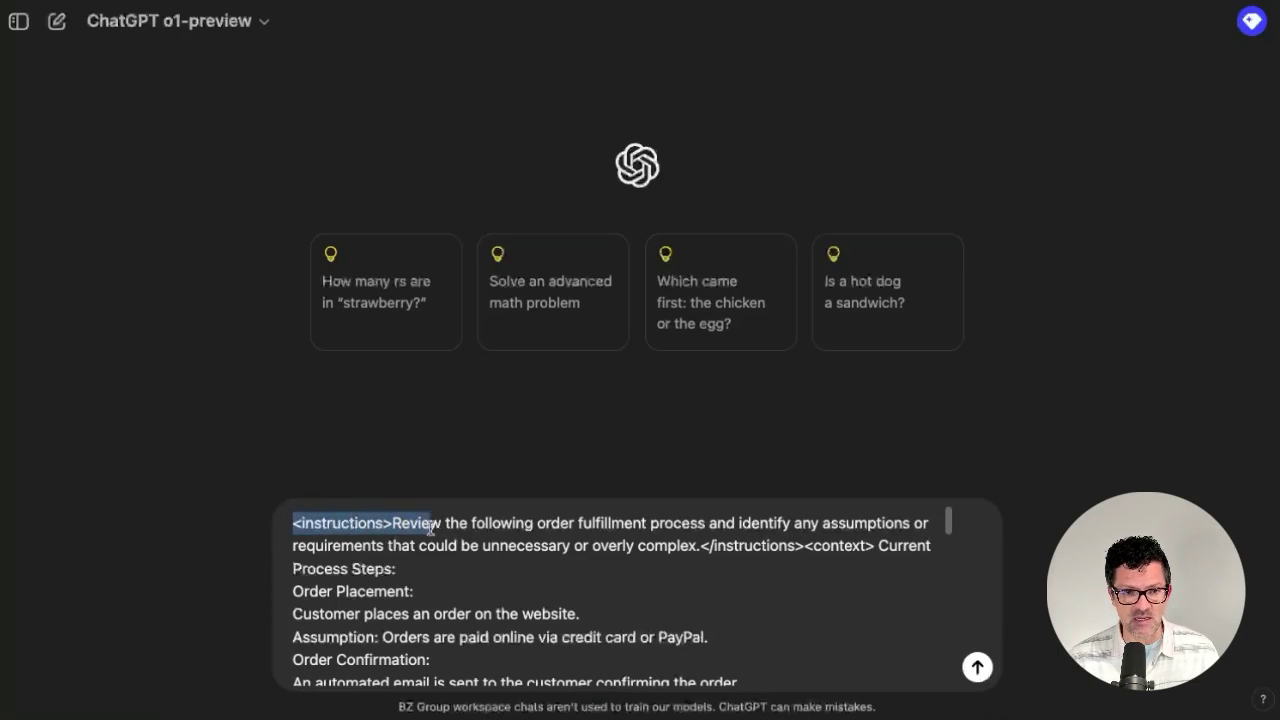
- Highlight the <instructions> block of the assumption review prompt, then send it to o1-preview
{"action": "left_click_drag", "start_coordinate": [461, 527], "coordinate": [766, 552]}
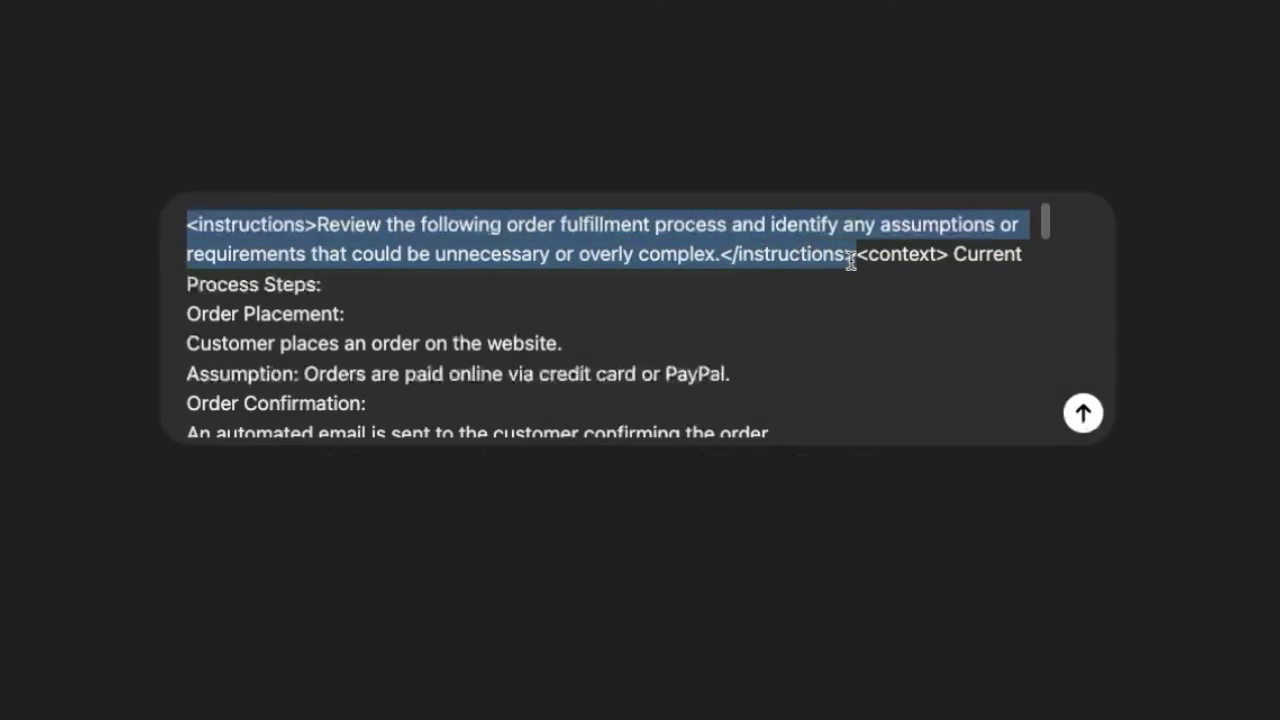
{"action": "left_click", "coordinate": [771, 258]}
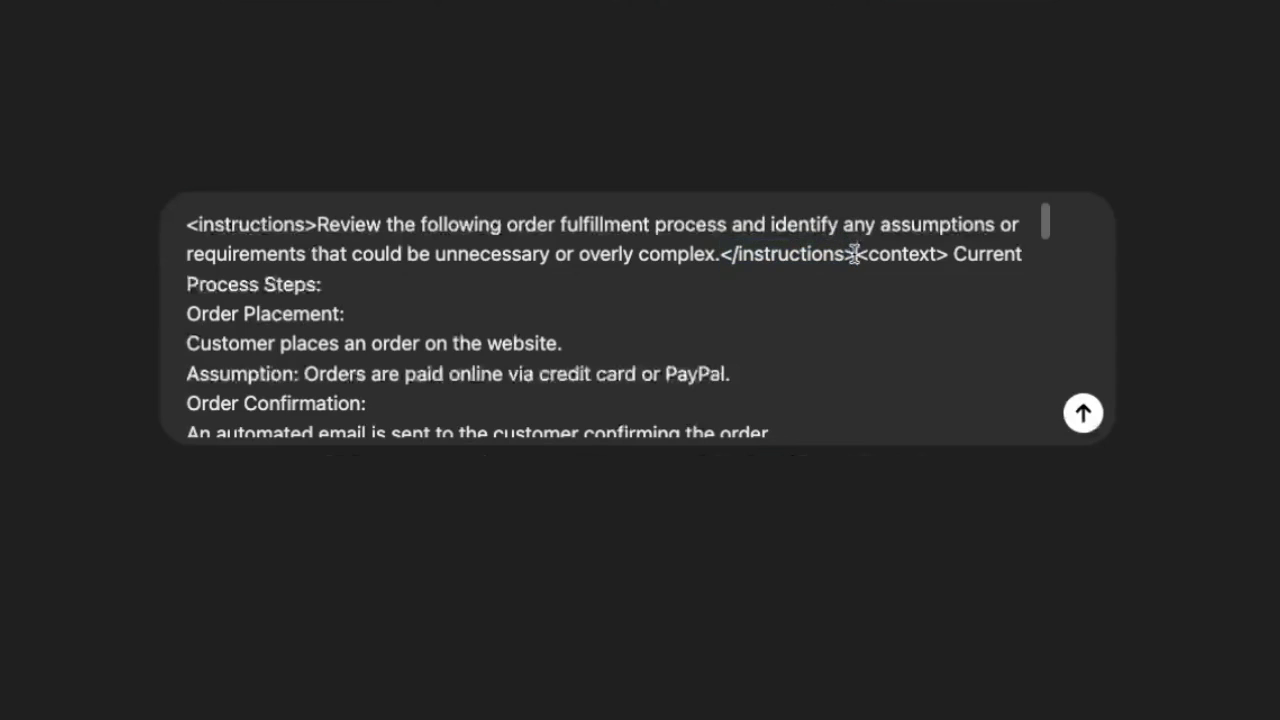
{"action": "left_click_drag", "start_coordinate": [493, 250], "coordinate": [143, 233]}
{"action": "left_click", "coordinate": [586, 284]}
{"action": "scroll", "coordinate": [844, 291], "scroll_direction": "down", "scroll_amount": 1}
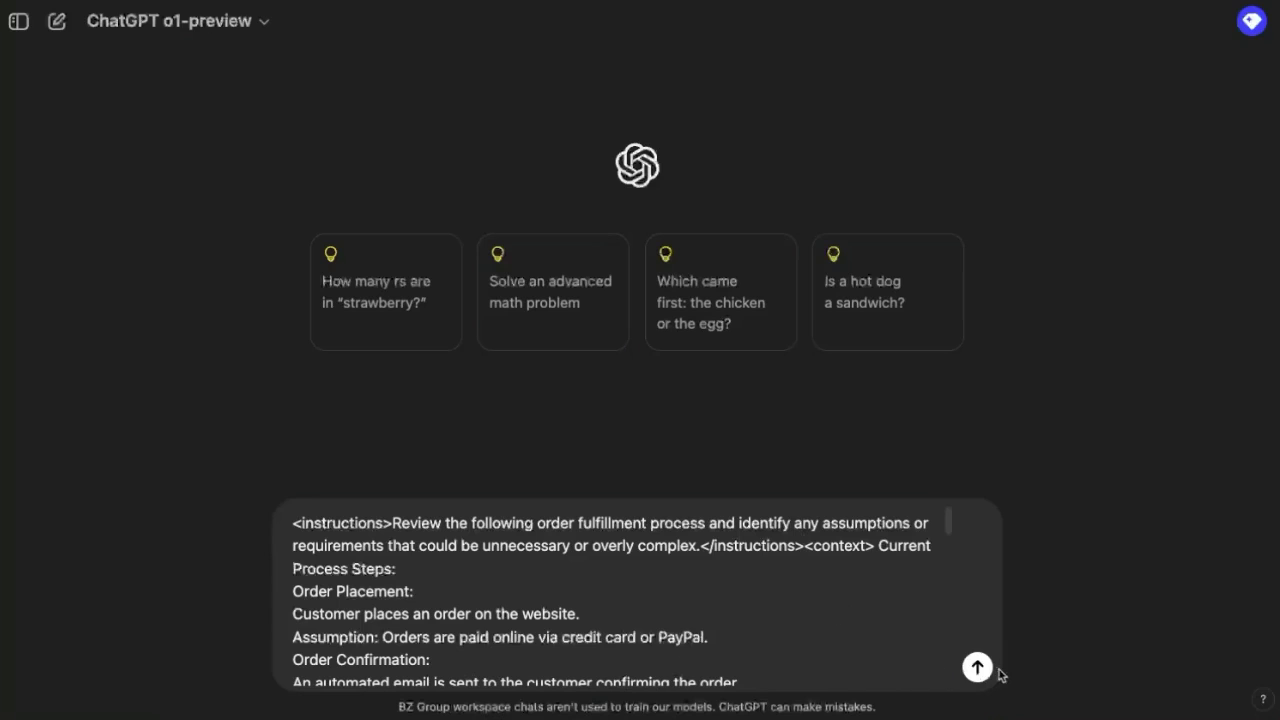
{"action": "left_click", "coordinate": [977, 668]}
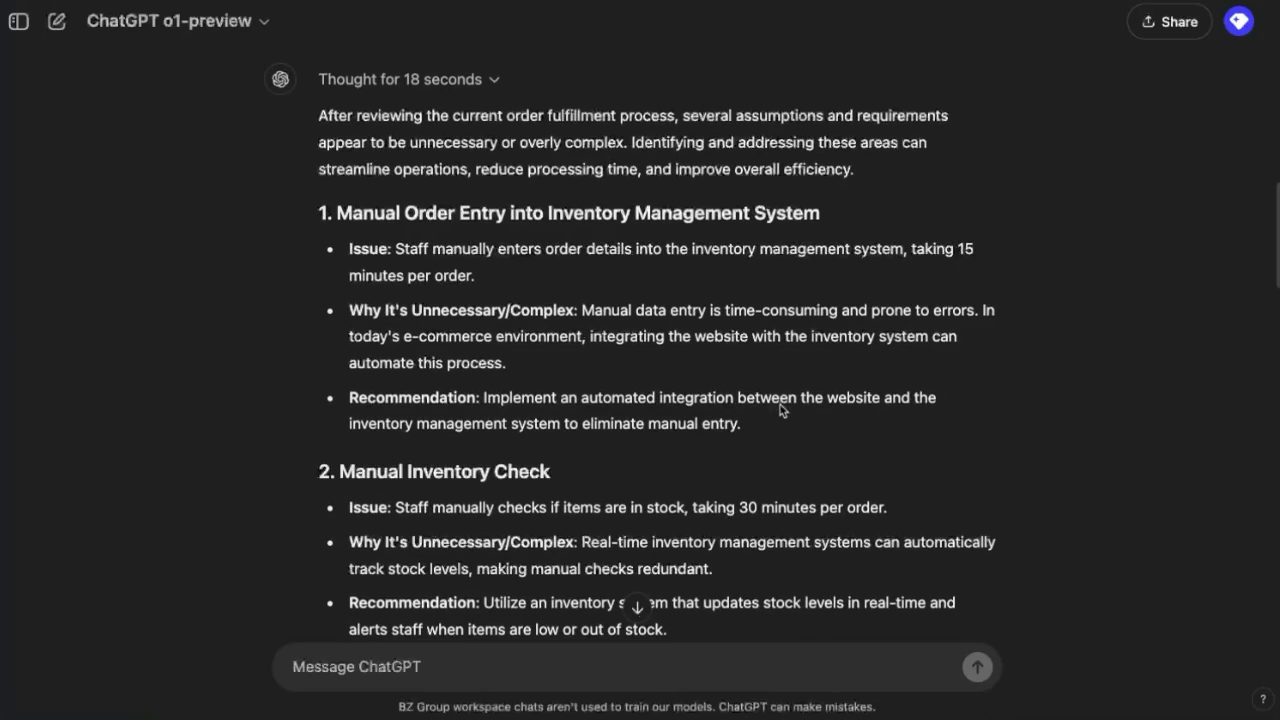
- Read through o1-preview's recommendations on manual order entry and manual inventory checks
{"action": "scroll", "coordinate": [782, 410], "scroll_direction": "down", "scroll_amount": 1}
{"action": "scroll", "coordinate": [782, 410], "scroll_direction": "down", "scroll_amount": 2}
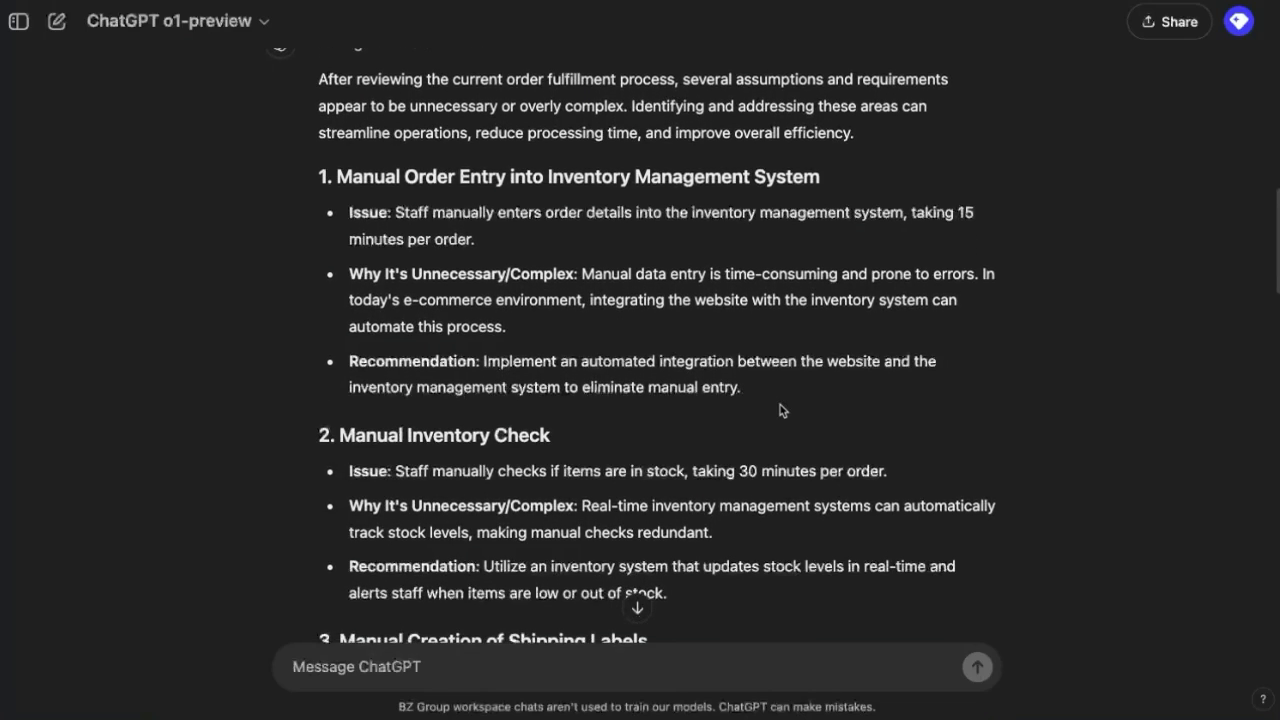
{"action": "scroll", "coordinate": [782, 410], "scroll_direction": "down", "scroll_amount": 4}
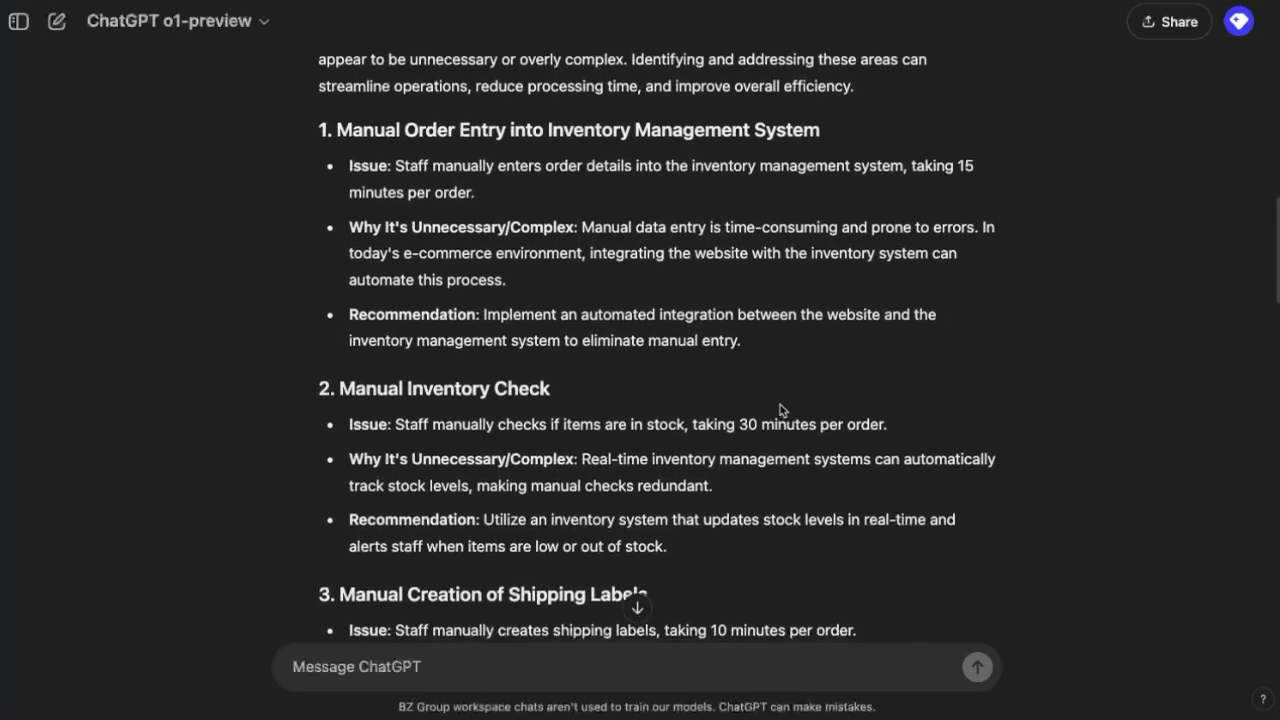
{"action": "scroll", "coordinate": [782, 410], "scroll_direction": "down", "scroll_amount": 5}
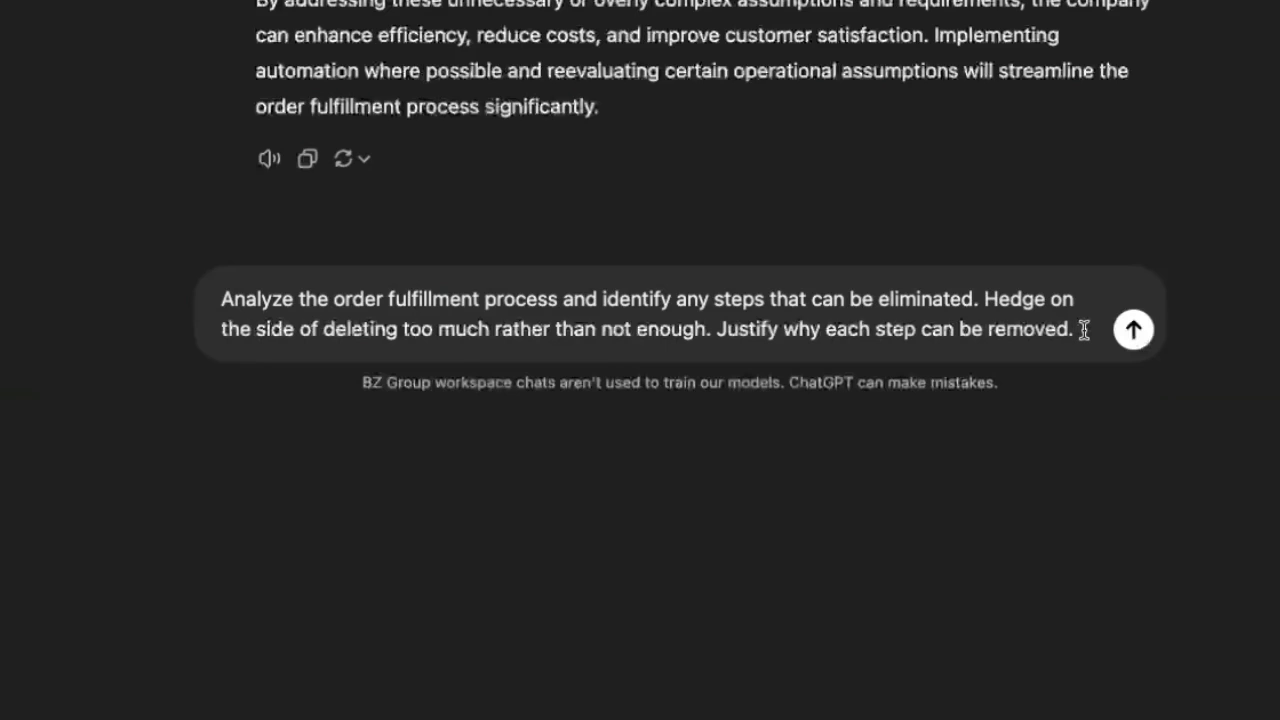
- Send the step-elimination prompt and read the numbered justifications for removable steps
{"action": "left_click", "coordinate": [1133, 332]}
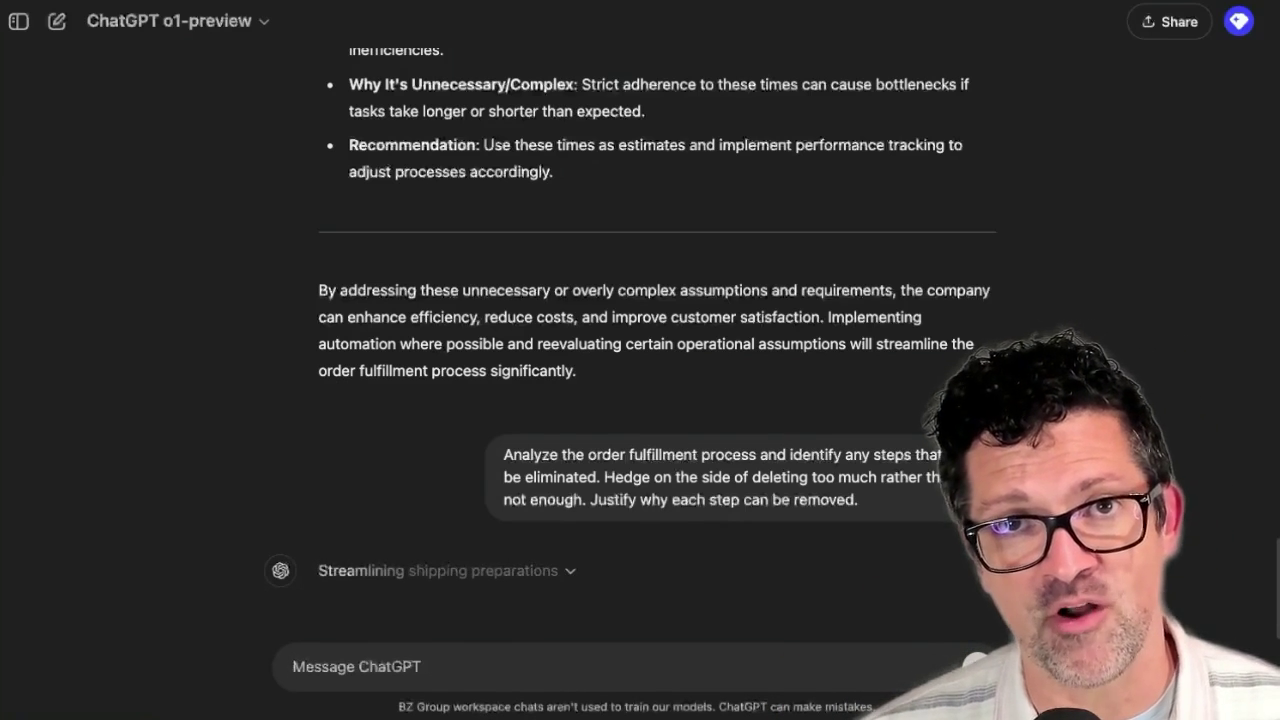
{"action": "scroll", "coordinate": [930, 503], "scroll_direction": "down", "scroll_amount": 5}
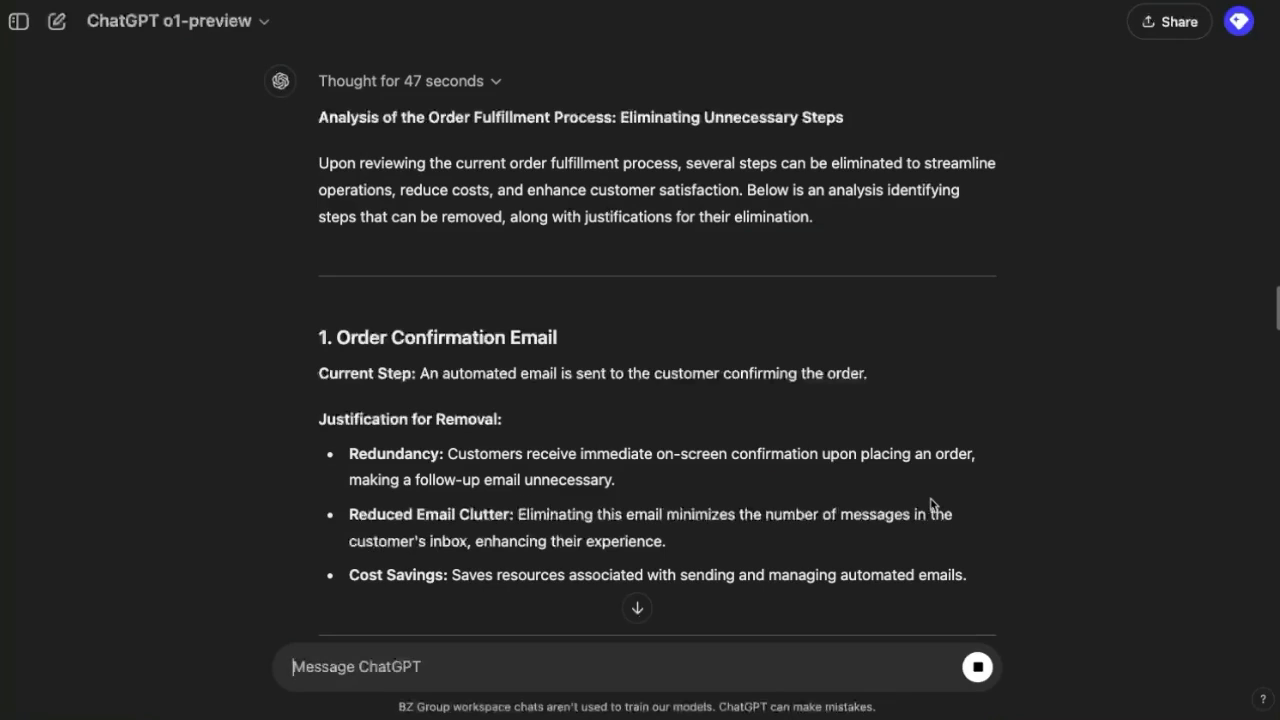
{"action": "scroll", "coordinate": [930, 503], "scroll_direction": "down", "scroll_amount": 8}
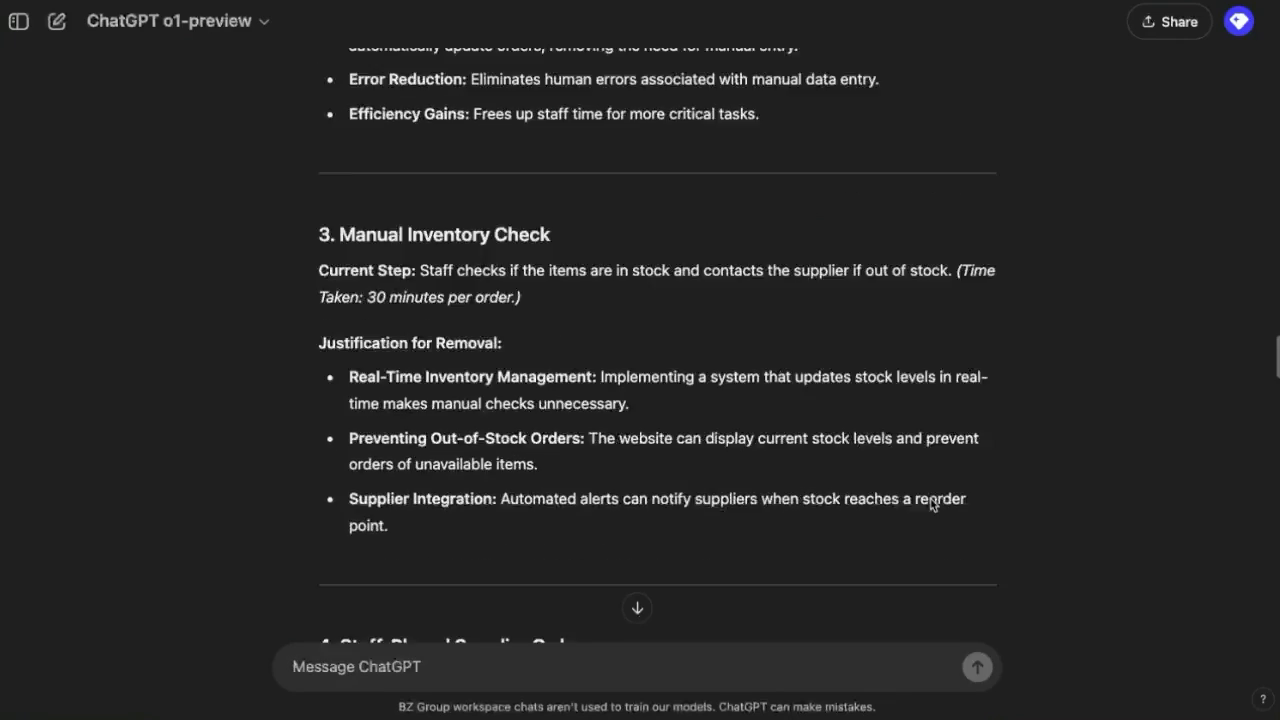
{"action": "scroll", "coordinate": [930, 503], "scroll_direction": "down", "scroll_amount": 4}
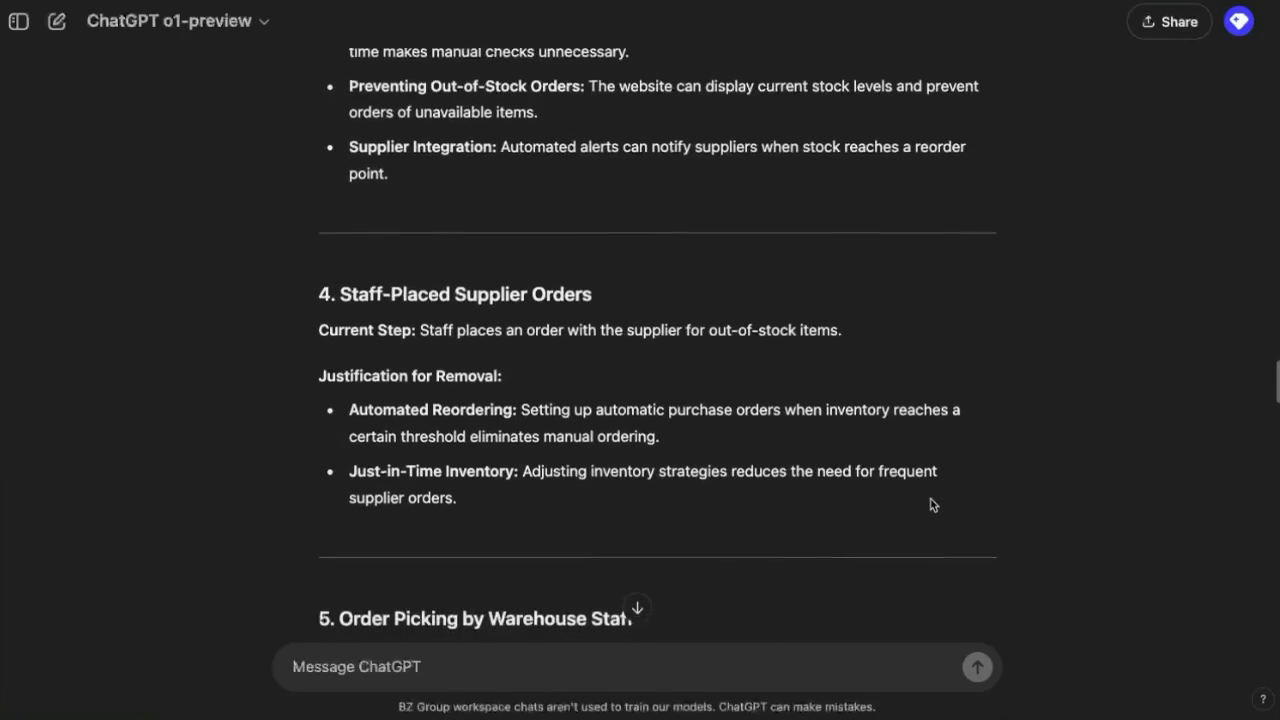
{"action": "scroll", "coordinate": [930, 503], "scroll_direction": "down", "scroll_amount": 4}
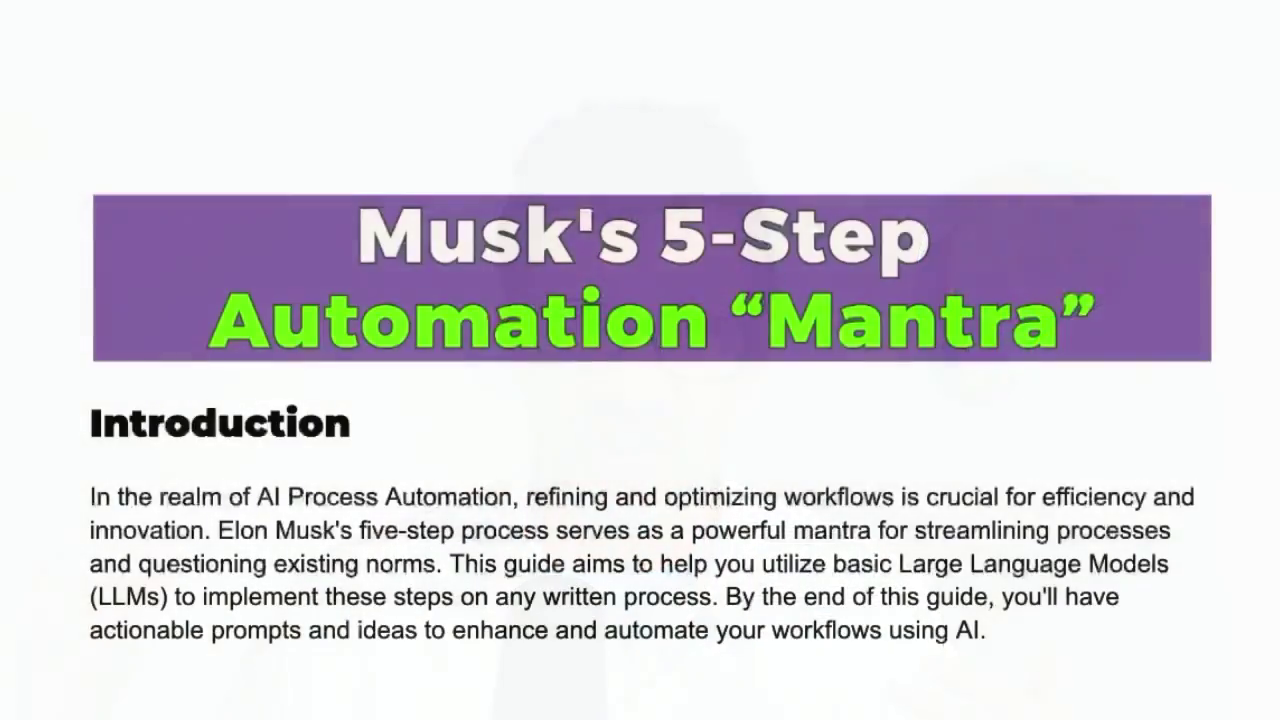
{"action": "scroll", "coordinate": [640, 400], "scroll_direction": "down", "scroll_amount": 15}
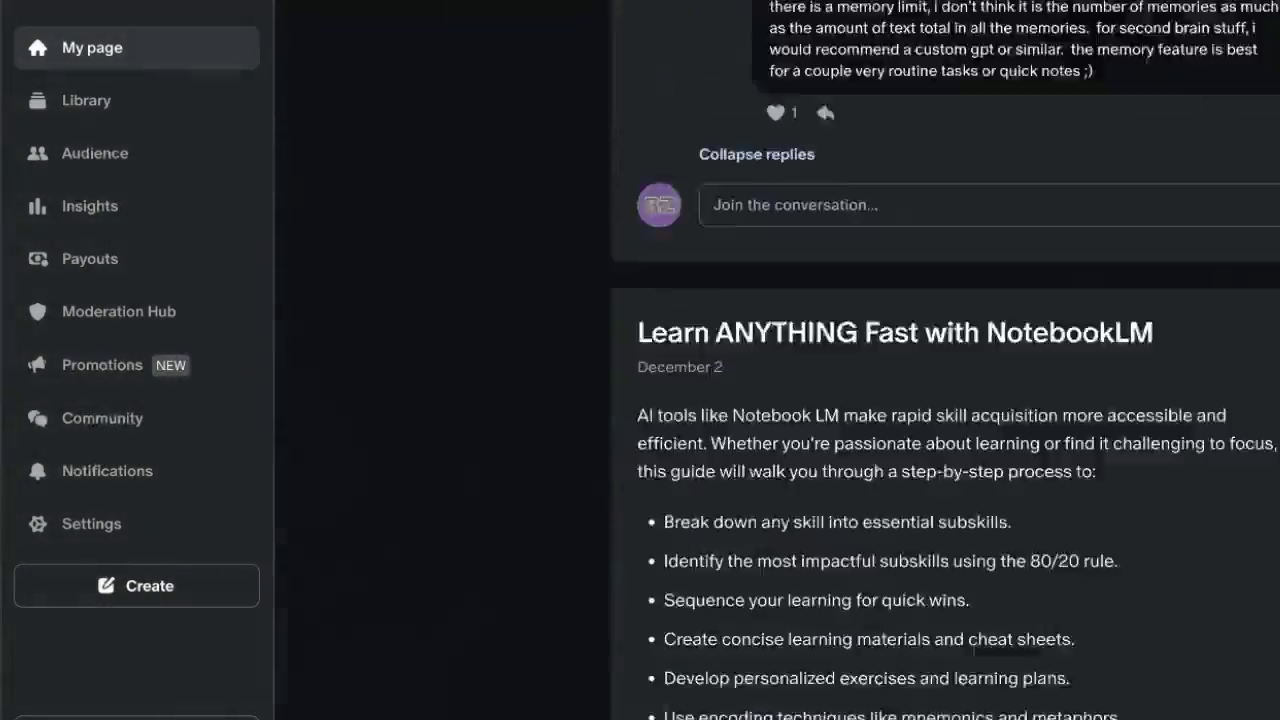
{"action": "scroll", "coordinate": [822, 614], "scroll_direction": "down", "scroll_amount": 20}
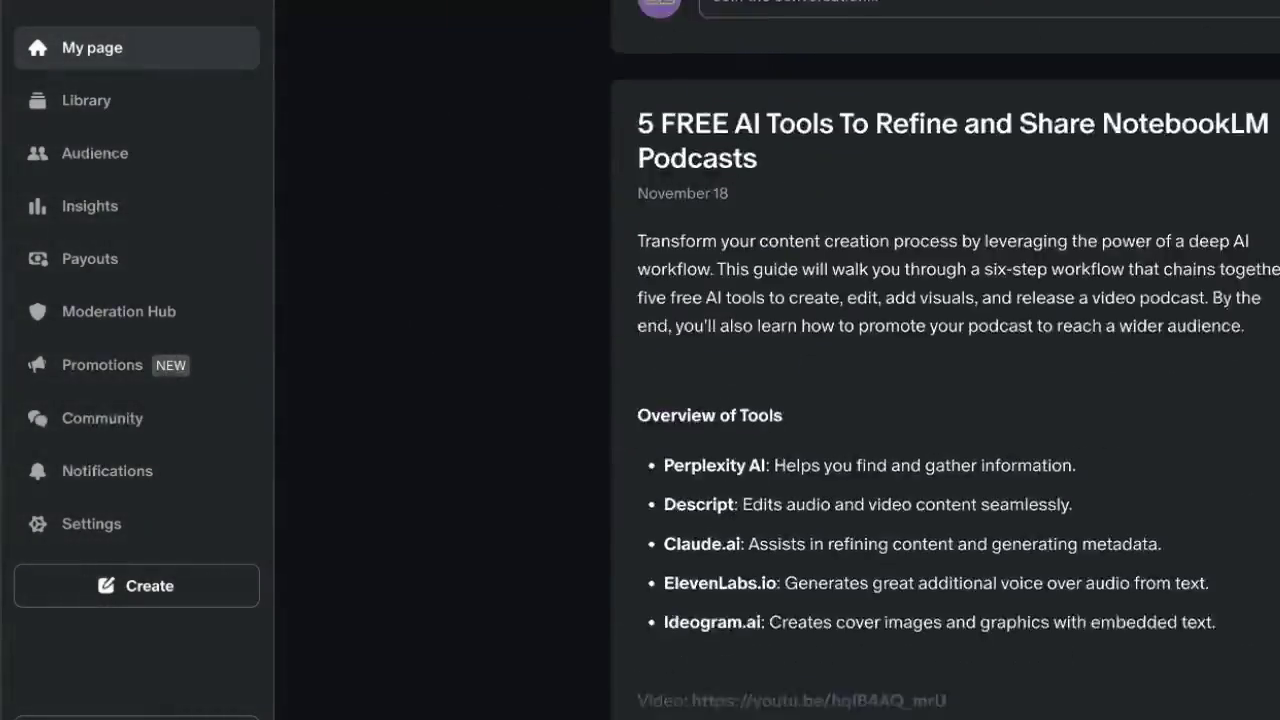
{"action": "scroll", "coordinate": [822, 614], "scroll_direction": "down", "scroll_amount": 10}
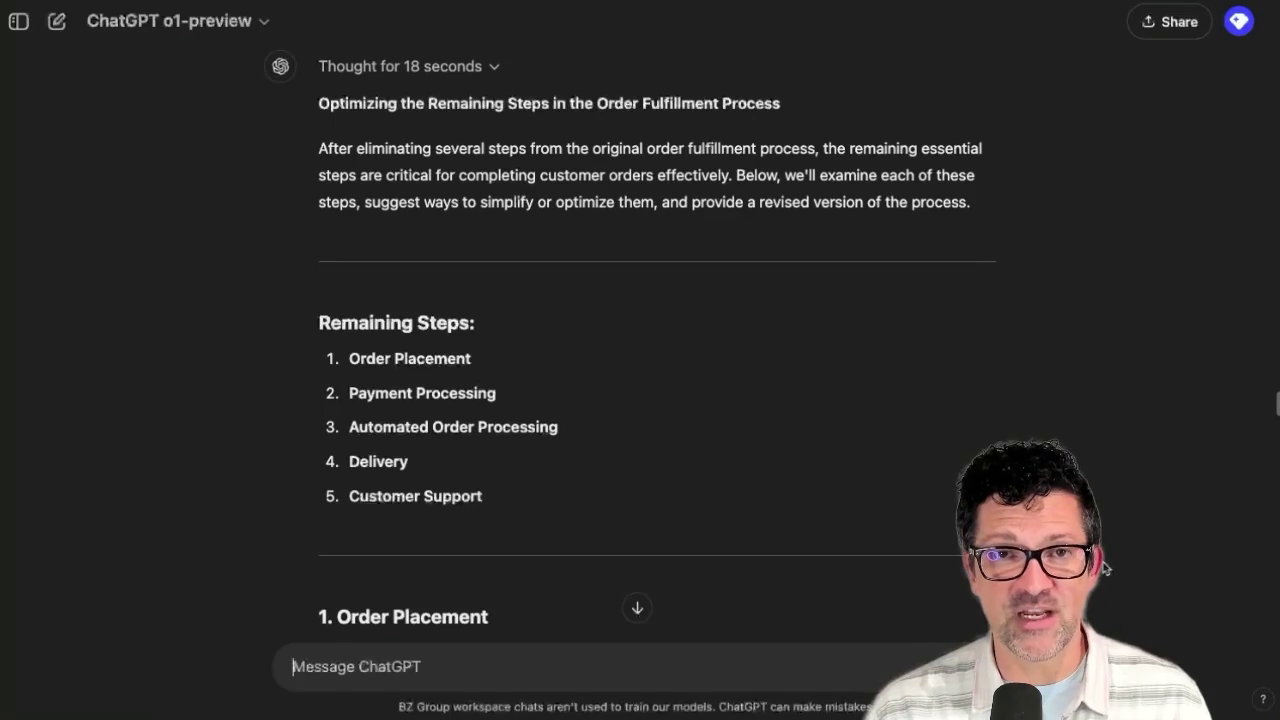
- Scroll through the optimization reply covering the five remaining fulfillment steps
{"action": "scroll", "coordinate": [1105, 568], "scroll_direction": "down", "scroll_amount": 5}
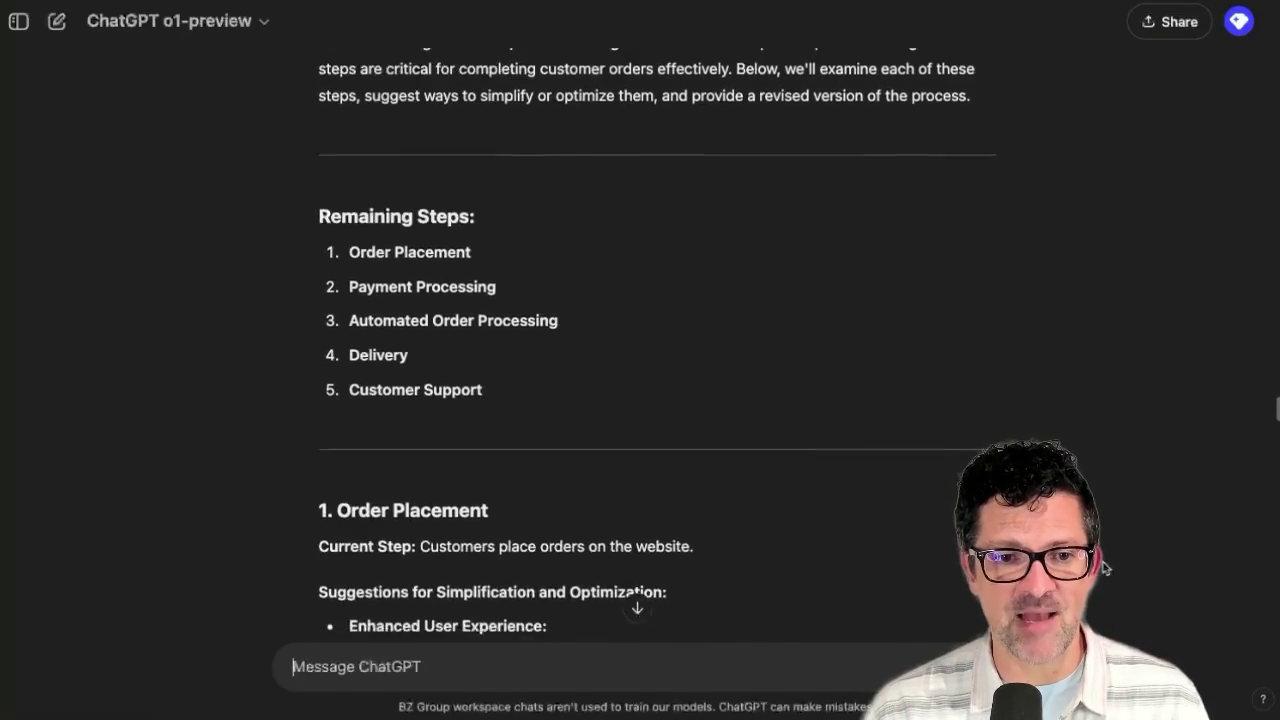
{"action": "scroll", "coordinate": [1105, 568], "scroll_direction": "down", "scroll_amount": 2}
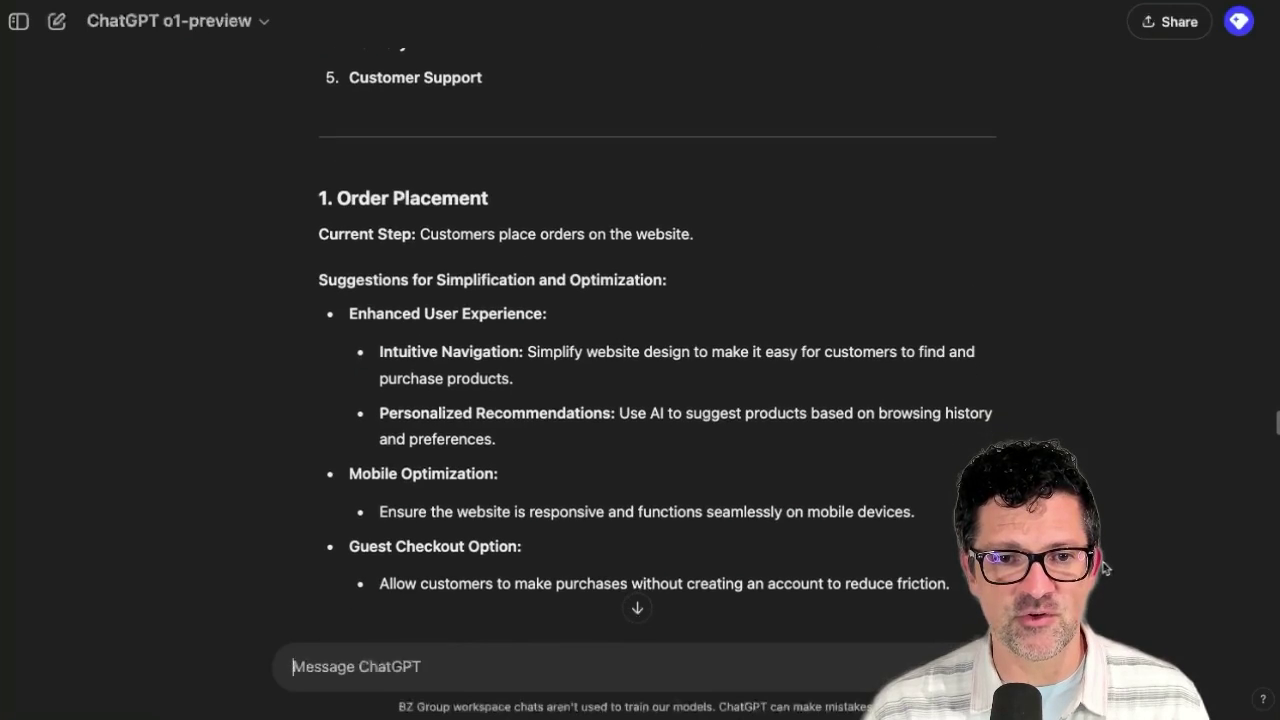
{"action": "scroll", "coordinate": [1105, 568], "scroll_direction": "down", "scroll_amount": 1}
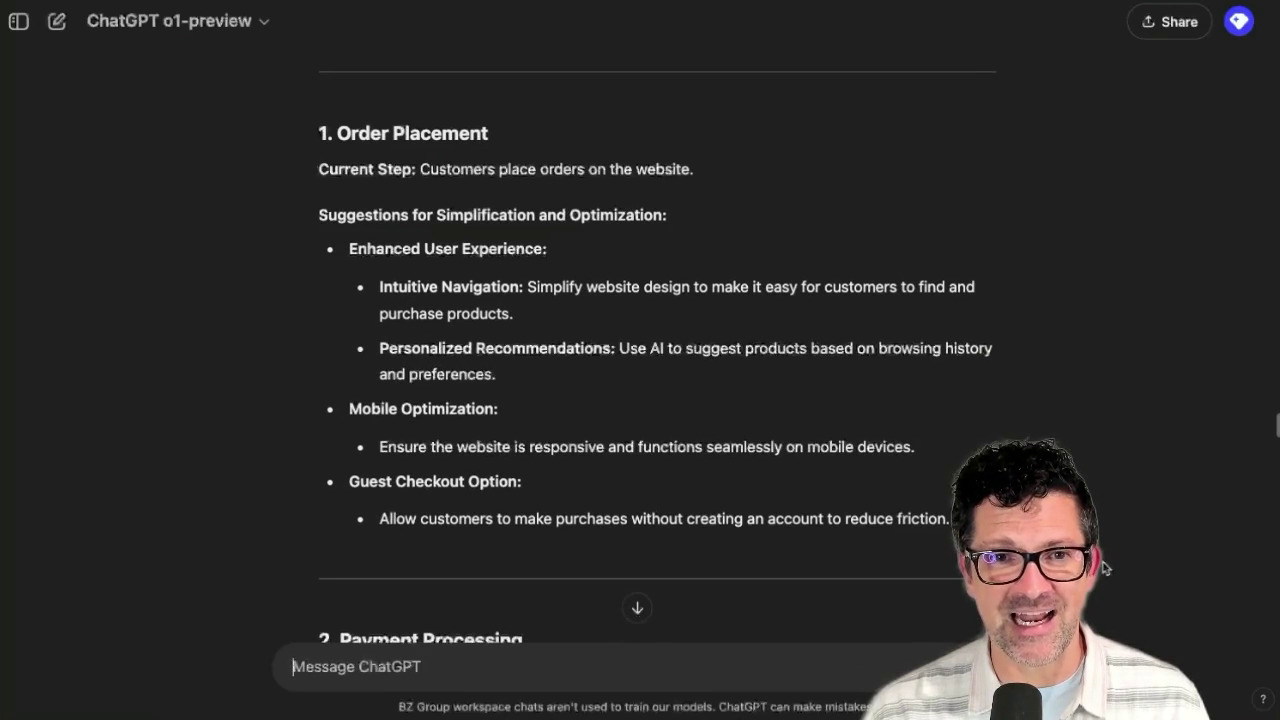
{"action": "scroll", "coordinate": [1105, 568], "scroll_direction": "down", "scroll_amount": 2}
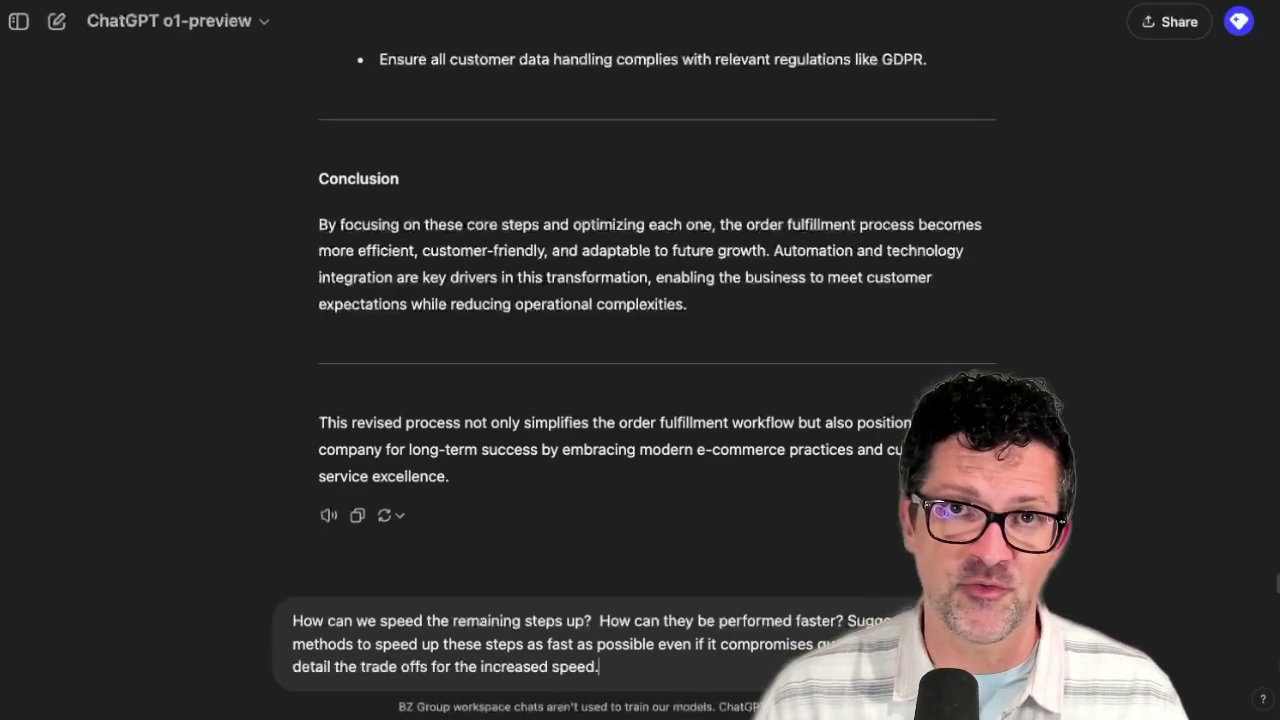
- Send the speed-up request and follow the streaming trade-offs and automation recommendations
{"action": "key", "text": "Return"}
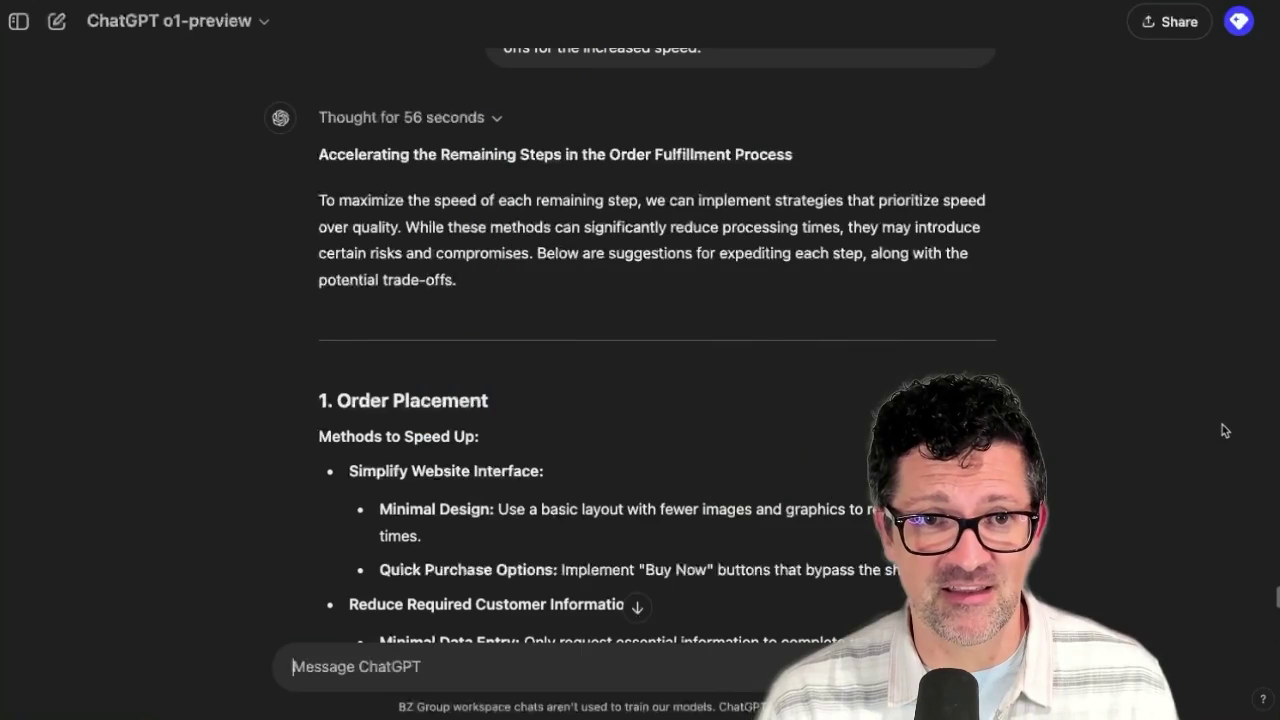
{"action": "scroll", "coordinate": [1222, 430], "scroll_direction": "up", "scroll_amount": 1}
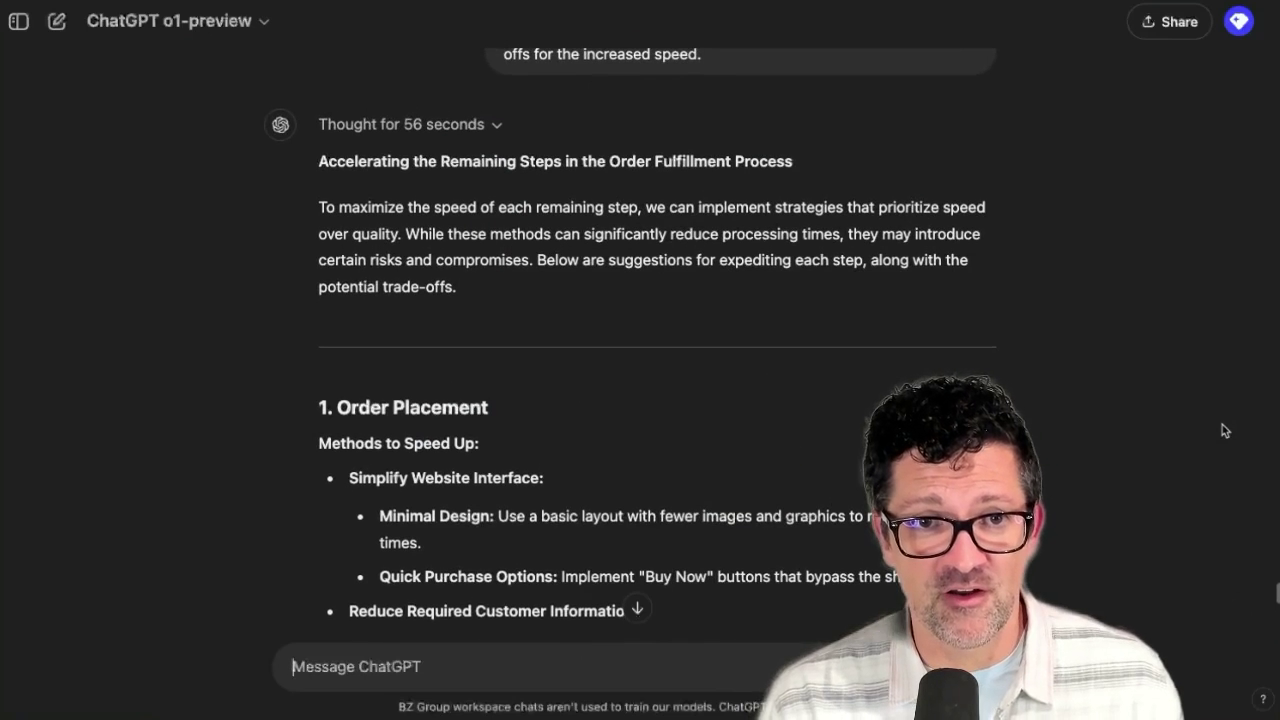
{"action": "scroll", "coordinate": [1225, 430], "scroll_direction": "down", "scroll_amount": 2}
{"action": "scroll", "coordinate": [1225, 430], "scroll_direction": "down", "scroll_amount": 3}
{"action": "scroll", "coordinate": [1225, 430], "scroll_direction": "down", "scroll_amount": 6}
{"action": "scroll", "coordinate": [1225, 430], "scroll_direction": "down", "scroll_amount": 4}
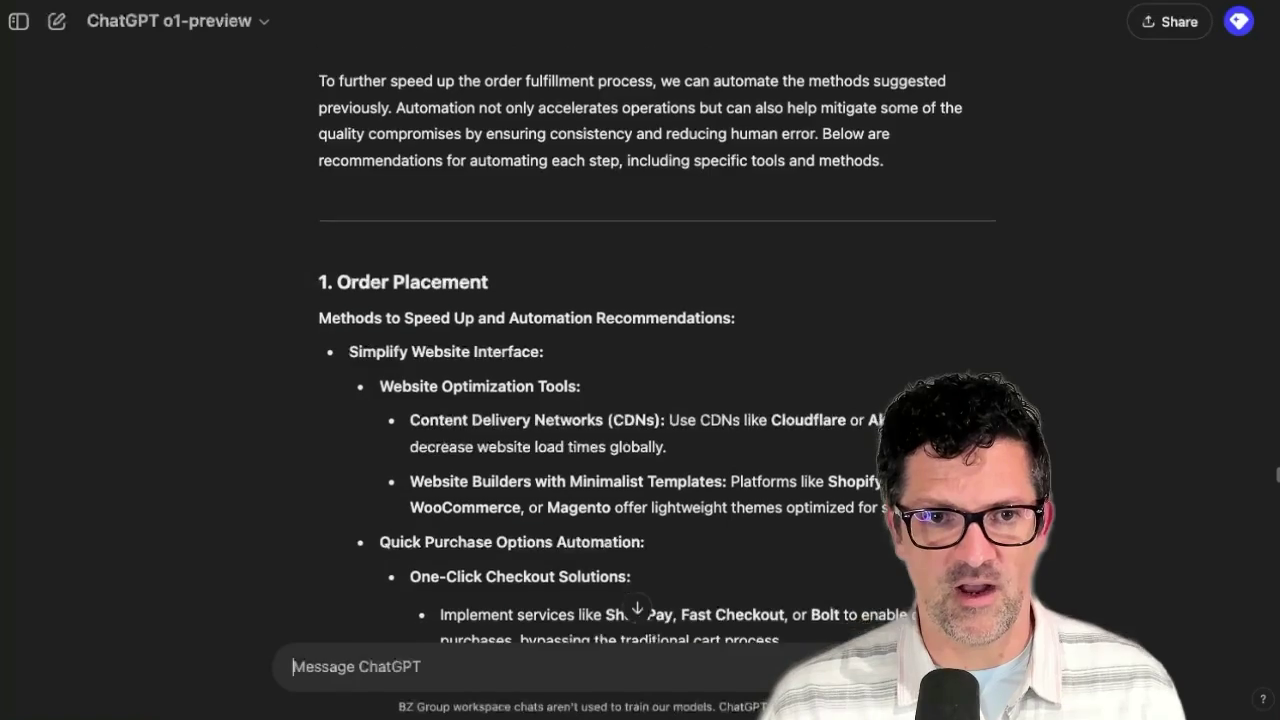
{"action": "scroll", "coordinate": [657, 346], "scroll_direction": "down", "scroll_amount": 2}
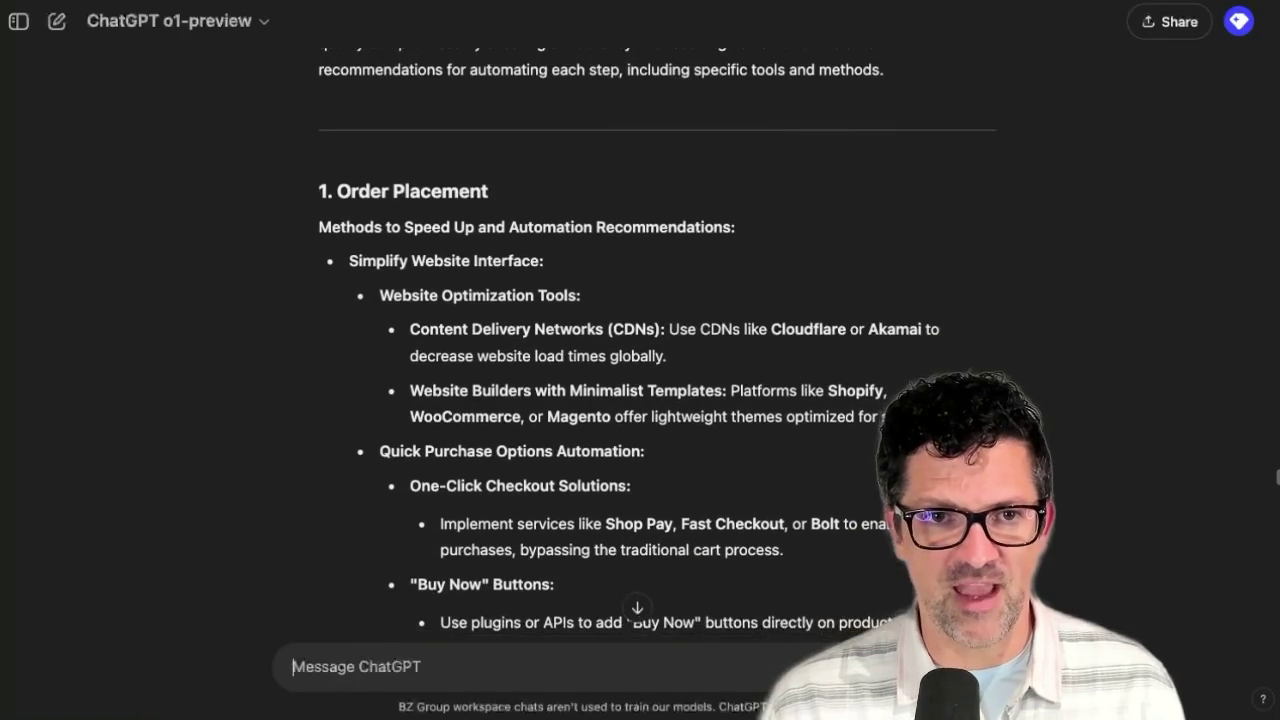
{"action": "scroll", "coordinate": [657, 346], "scroll_direction": "down", "scroll_amount": 5}
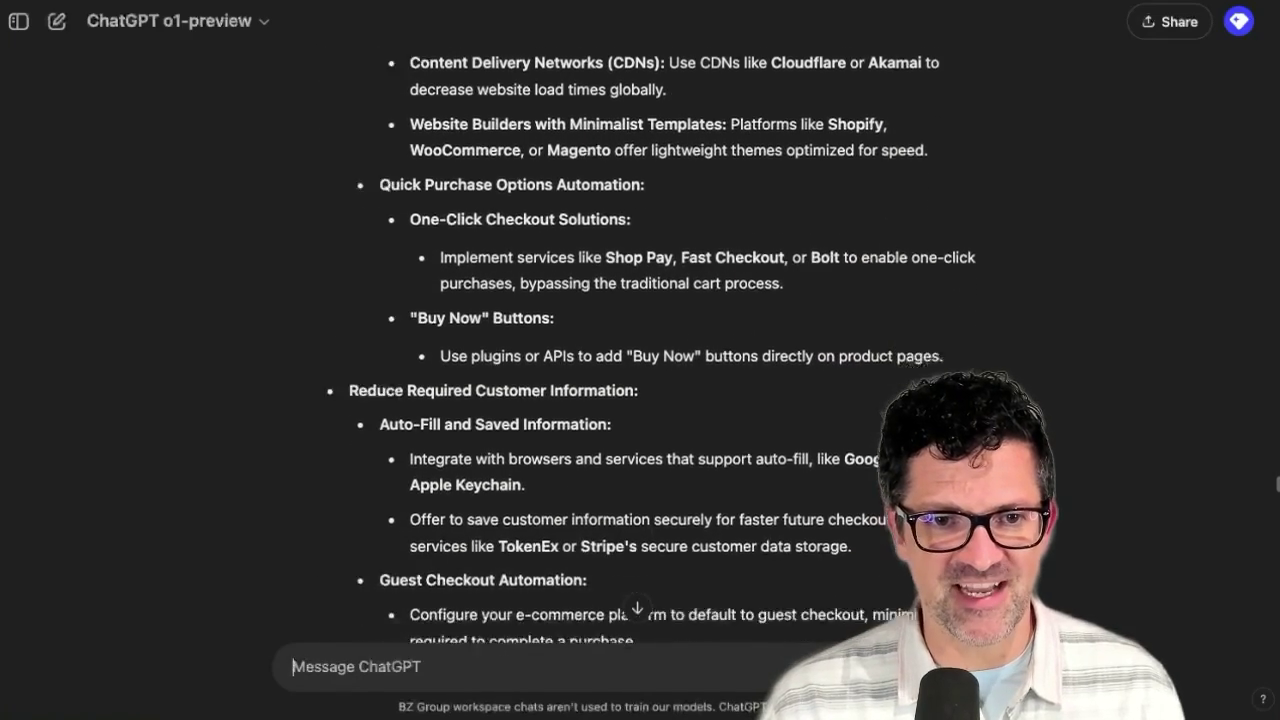
{"action": "scroll", "coordinate": [657, 346], "scroll_direction": "down", "scroll_amount": 10}
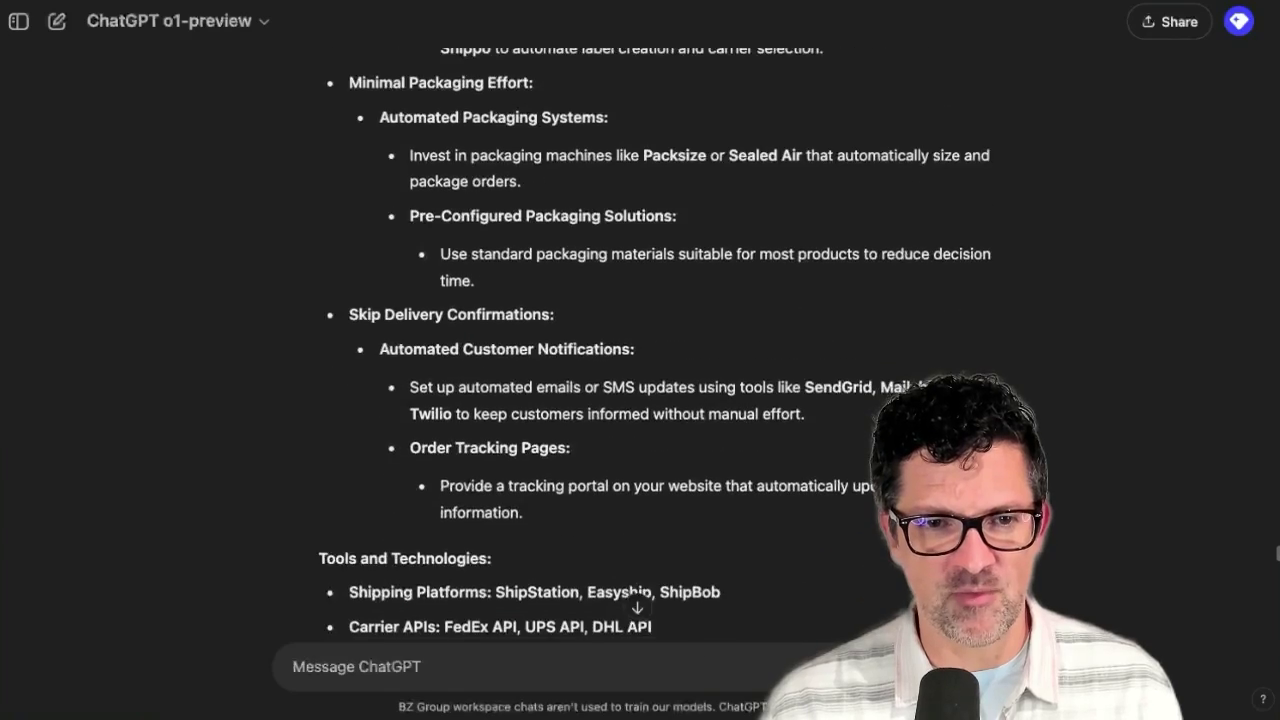
{"action": "scroll", "coordinate": [657, 346], "scroll_direction": "down", "scroll_amount": 5}
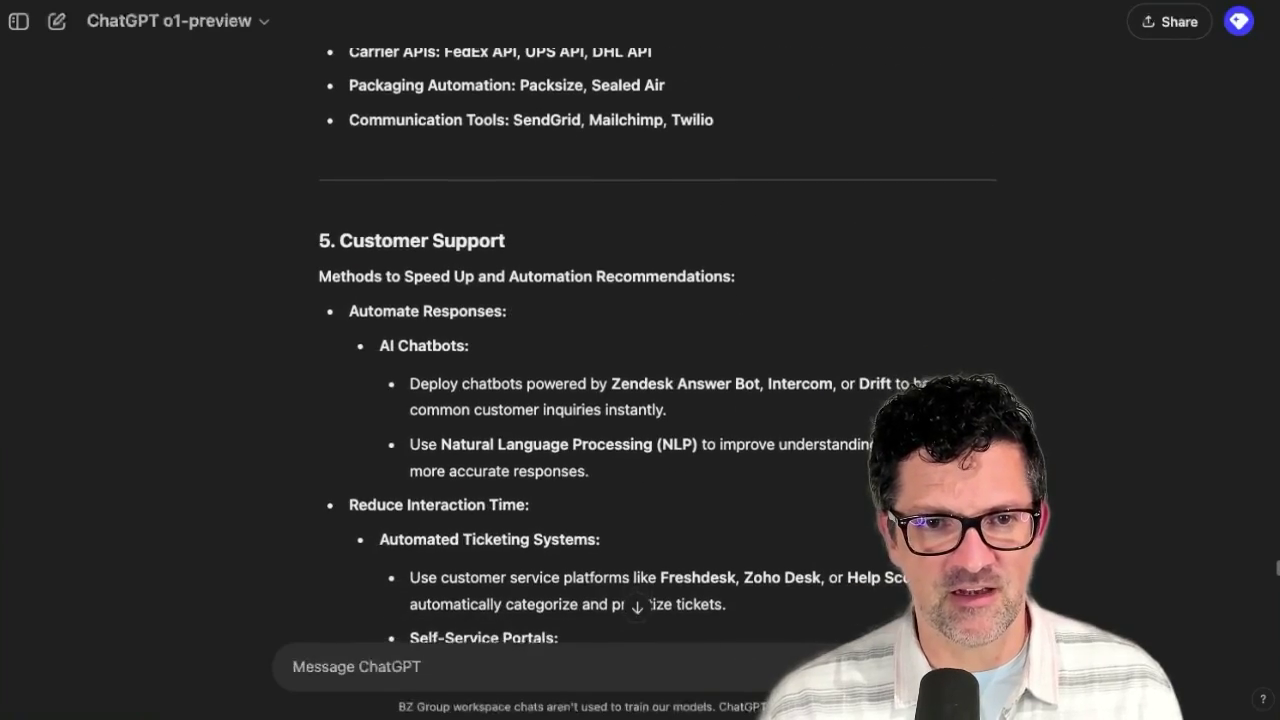
{"action": "scroll", "coordinate": [657, 346], "scroll_direction": "down", "scroll_amount": 4}
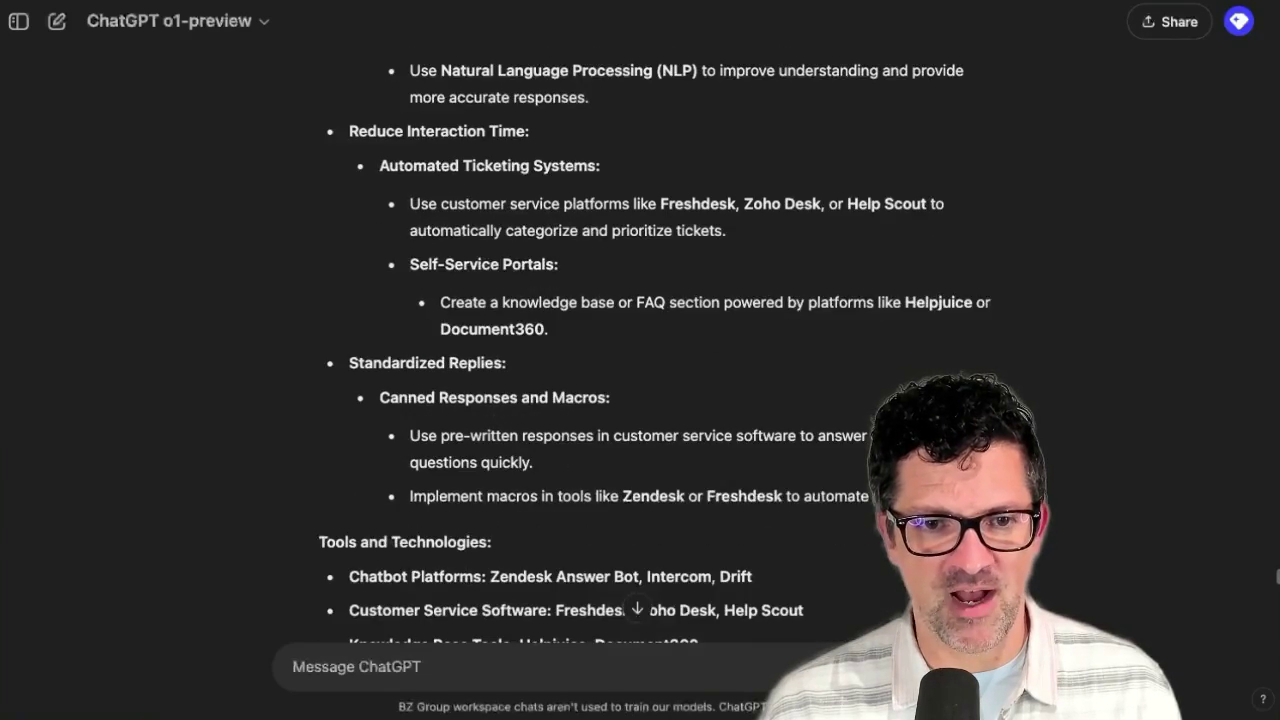
{"action": "scroll", "coordinate": [657, 346], "scroll_direction": "down", "scroll_amount": 1}
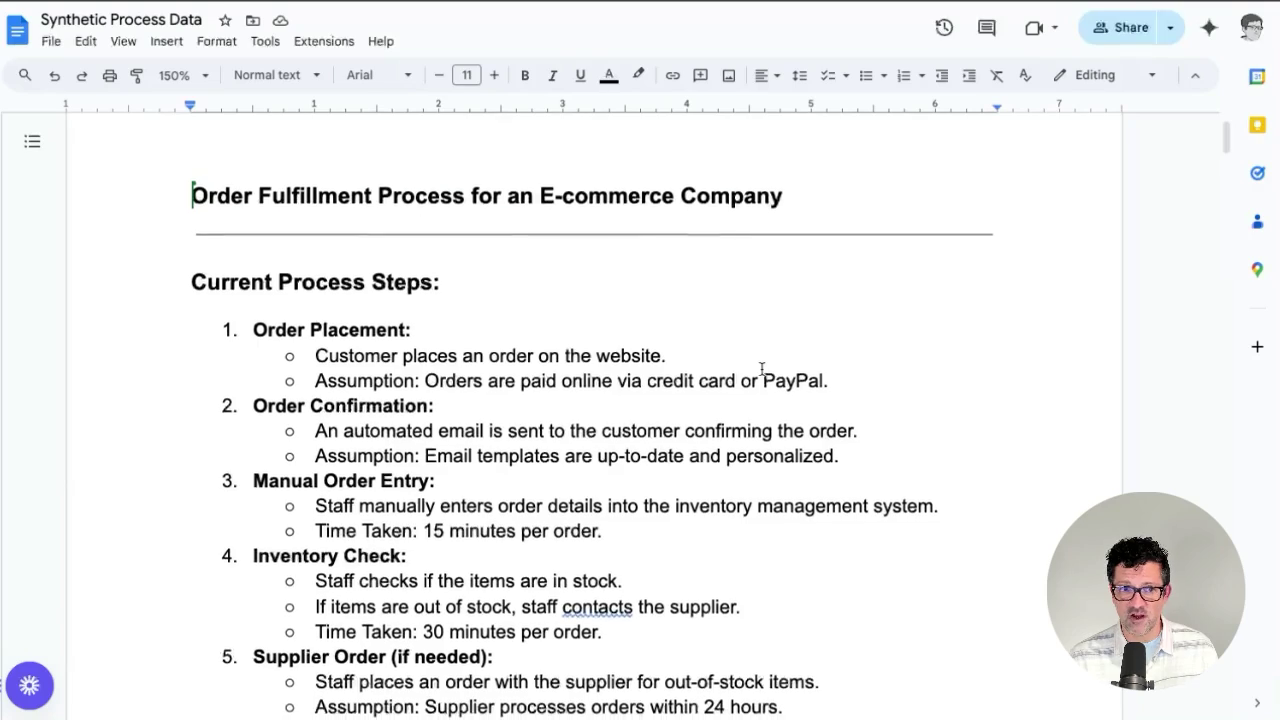
{"action": "scroll", "coordinate": [762, 370], "scroll_direction": "down", "scroll_amount": 2}
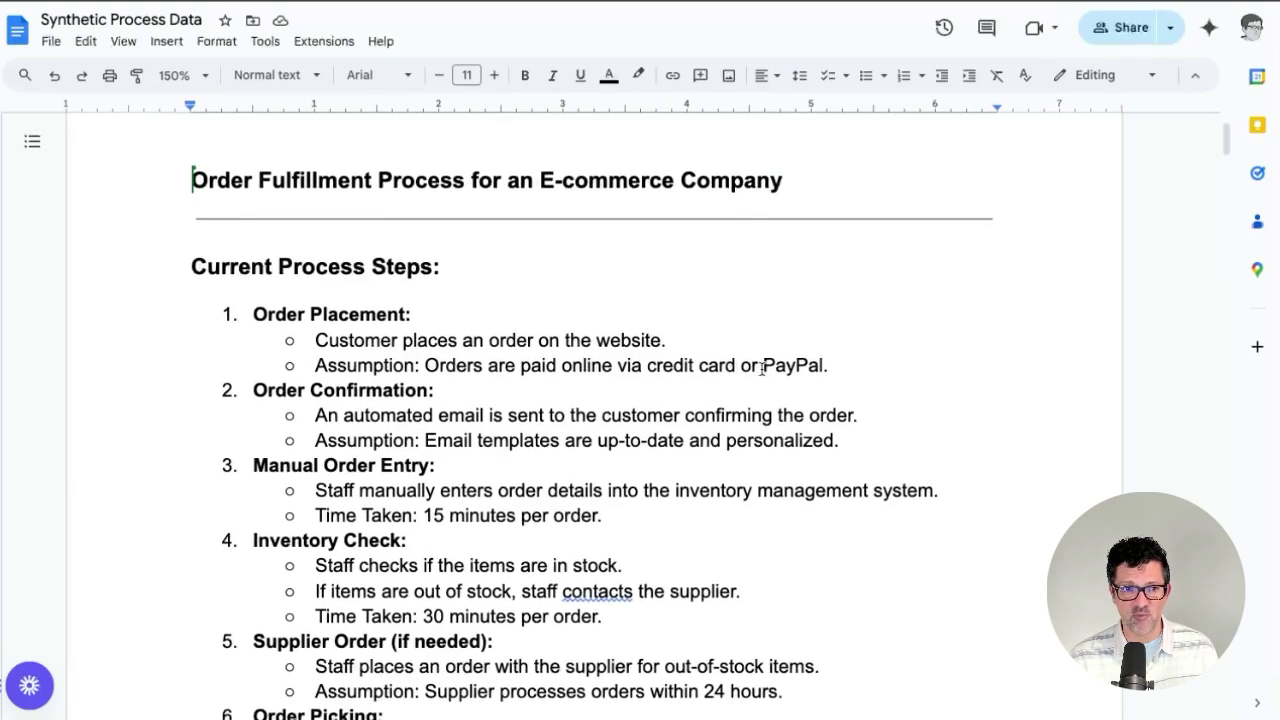
{"action": "scroll", "coordinate": [762, 370], "scroll_direction": "down", "scroll_amount": 4}
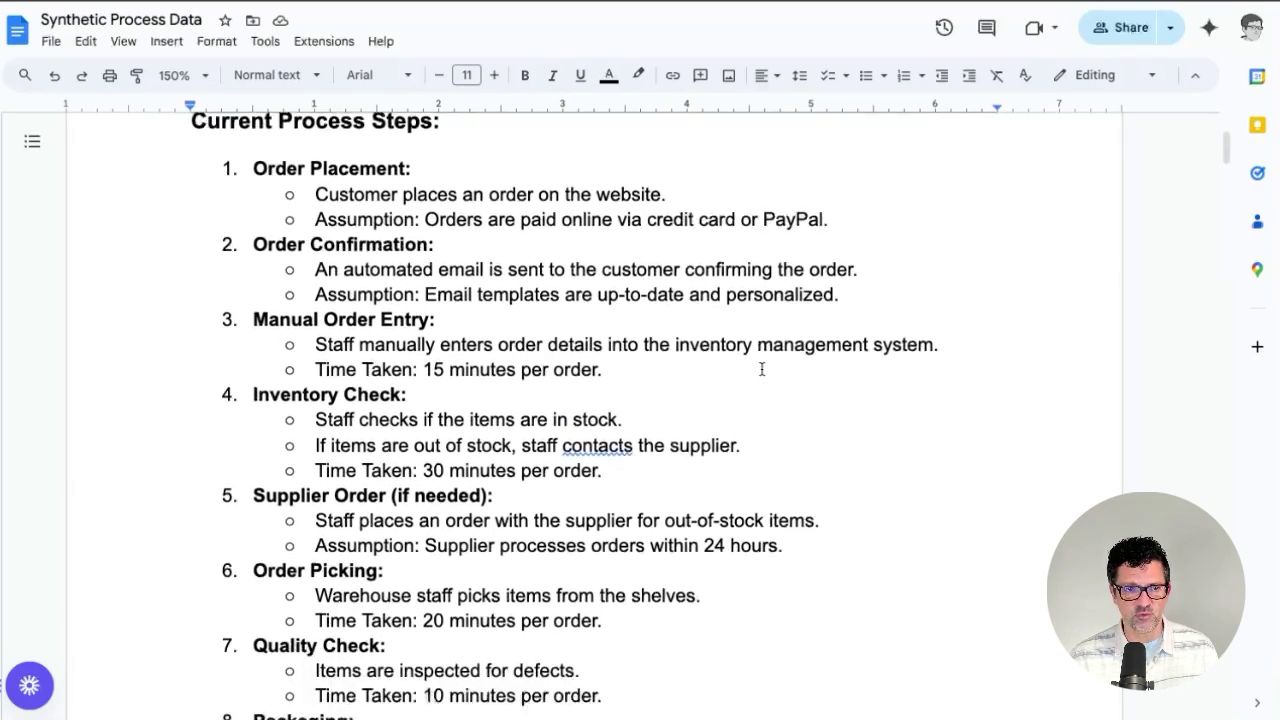
{"action": "scroll", "coordinate": [762, 370], "scroll_direction": "down", "scroll_amount": 2}
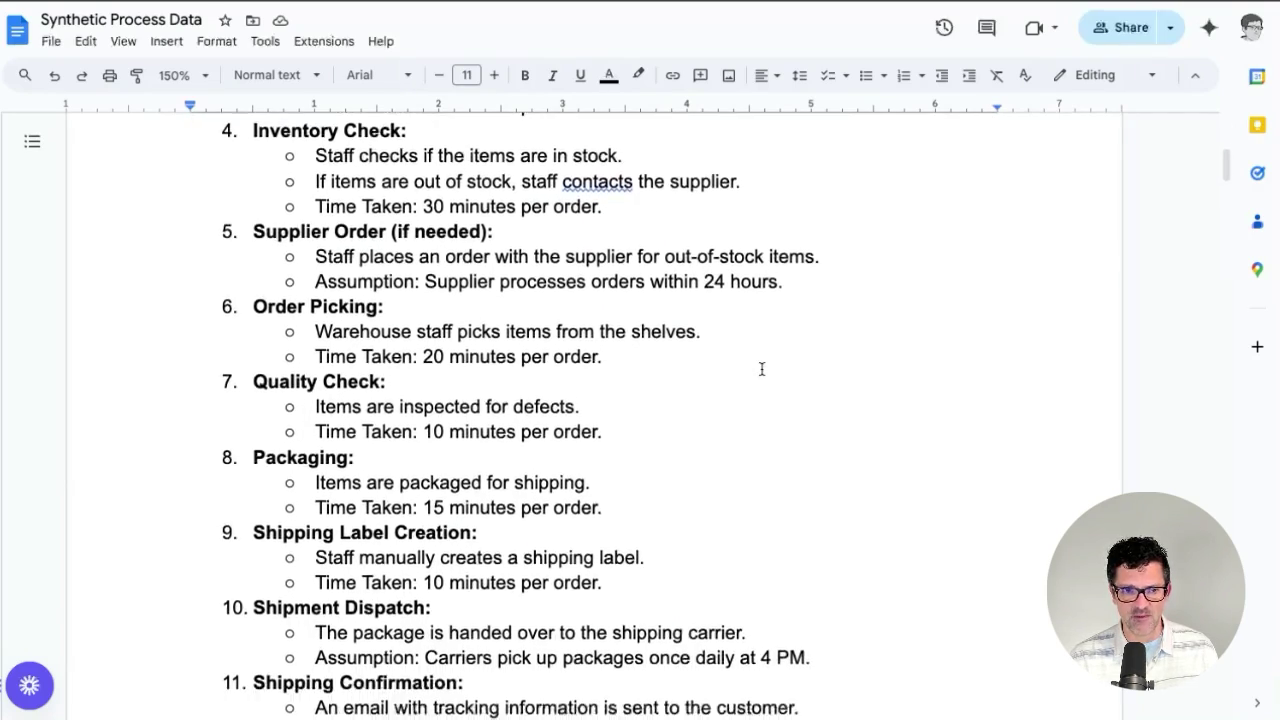
{"action": "scroll", "coordinate": [762, 370], "scroll_direction": "down", "scroll_amount": 2}
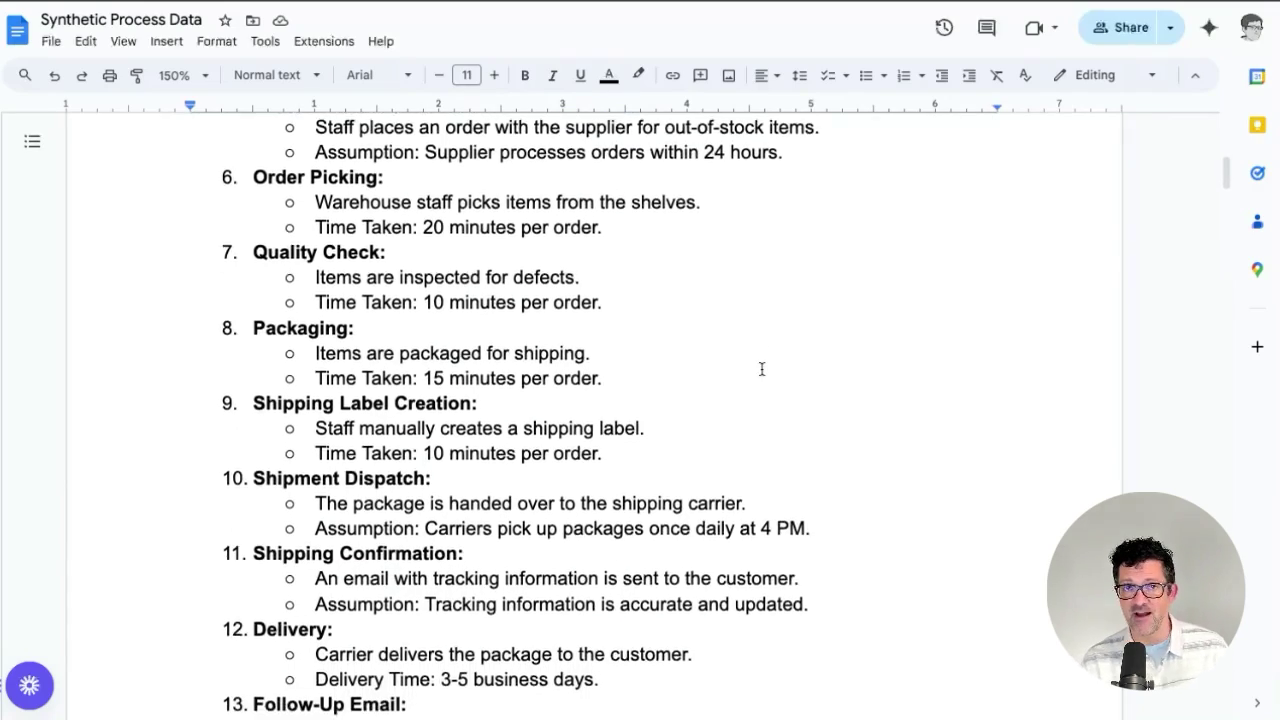
{"action": "scroll", "coordinate": [762, 370], "scroll_direction": "down", "scroll_amount": 1}
{"action": "scroll", "coordinate": [762, 369], "scroll_direction": "down", "scroll_amount": 1}
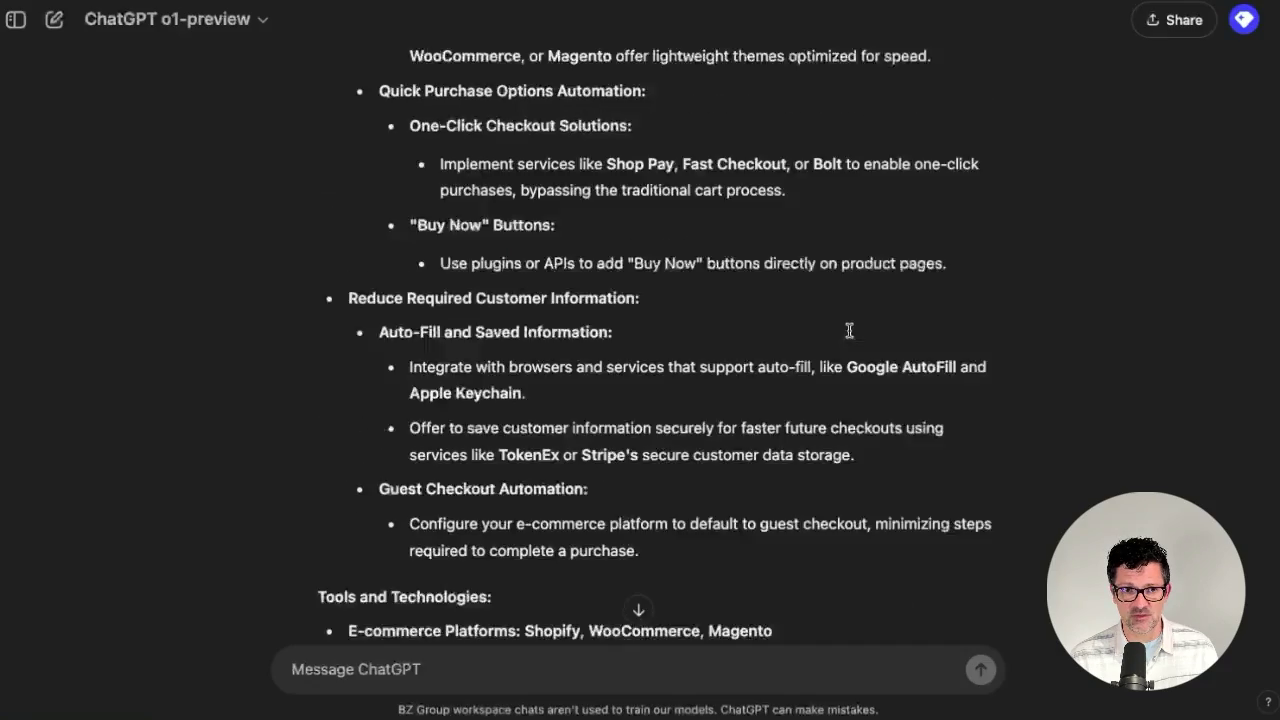
{"action": "scroll", "coordinate": [849, 331], "scroll_direction": "up", "scroll_amount": 8}
{"action": "scroll", "coordinate": [849, 331], "scroll_direction": "down", "scroll_amount": 5}
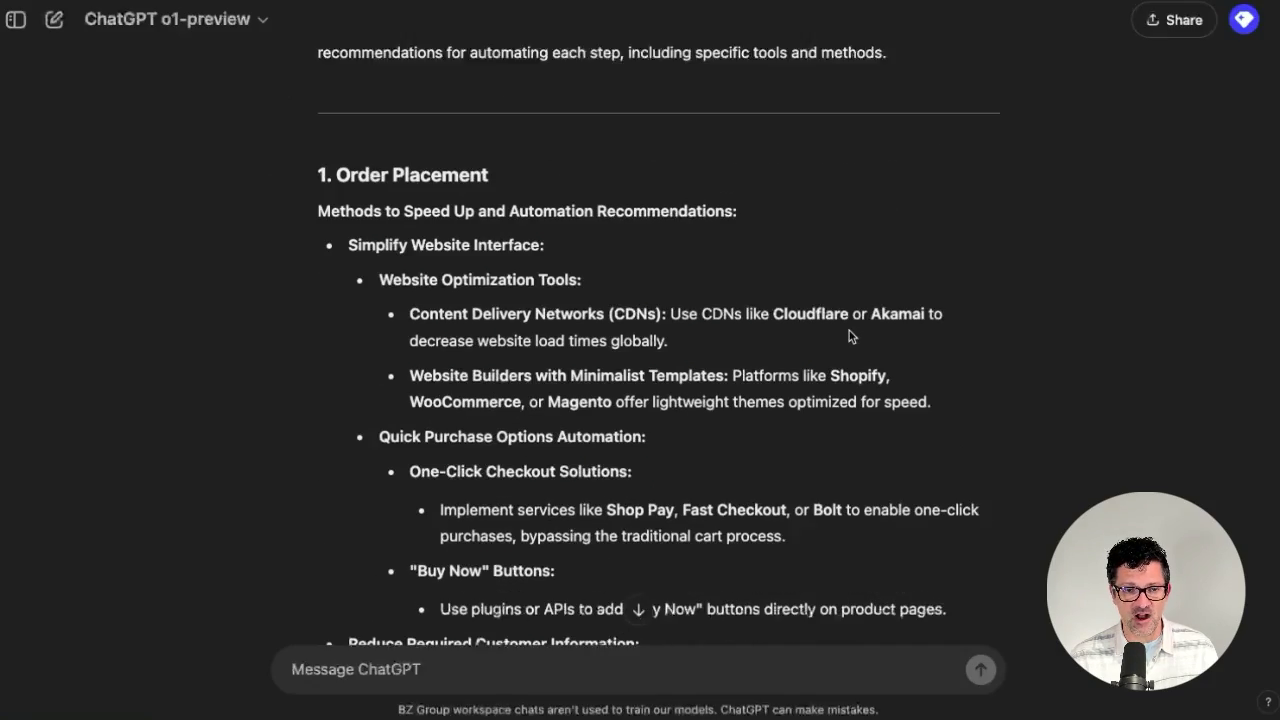
- Scroll through the rest of the automation tools and methods answer
{"action": "scroll", "coordinate": [849, 331], "scroll_direction": "down", "scroll_amount": 2}
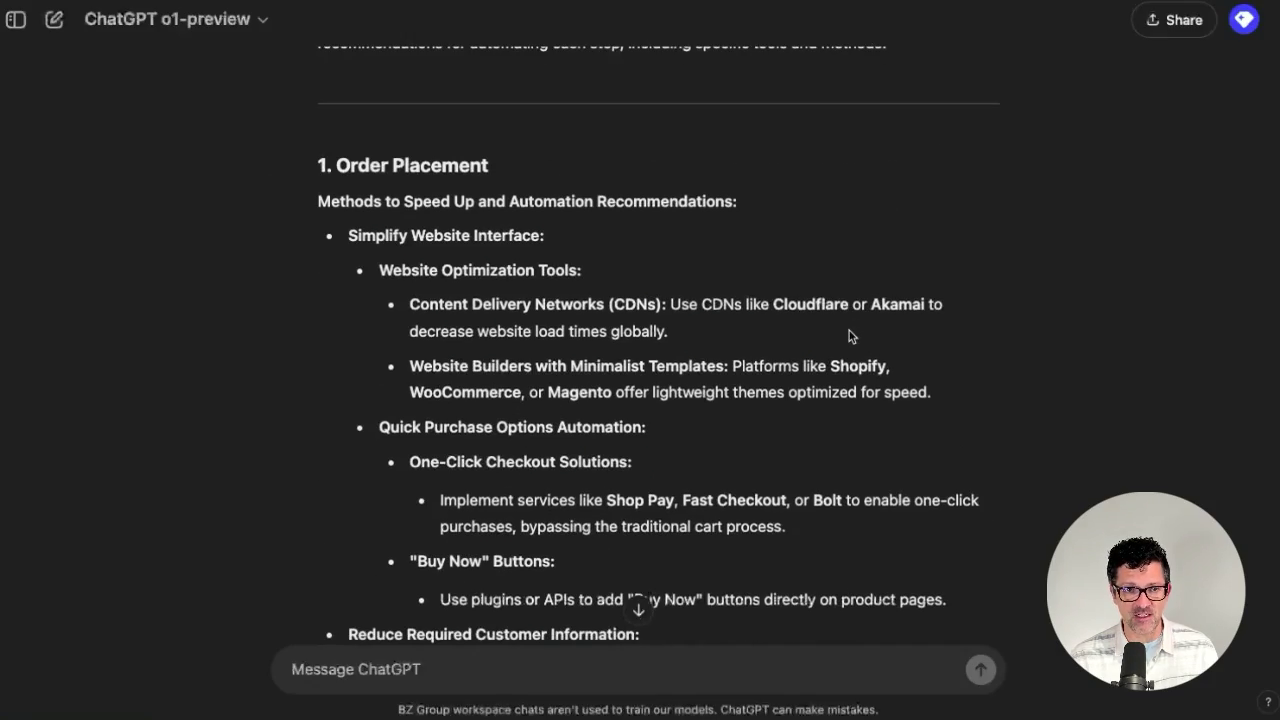
{"action": "scroll", "coordinate": [849, 331], "scroll_direction": "down", "scroll_amount": 15}
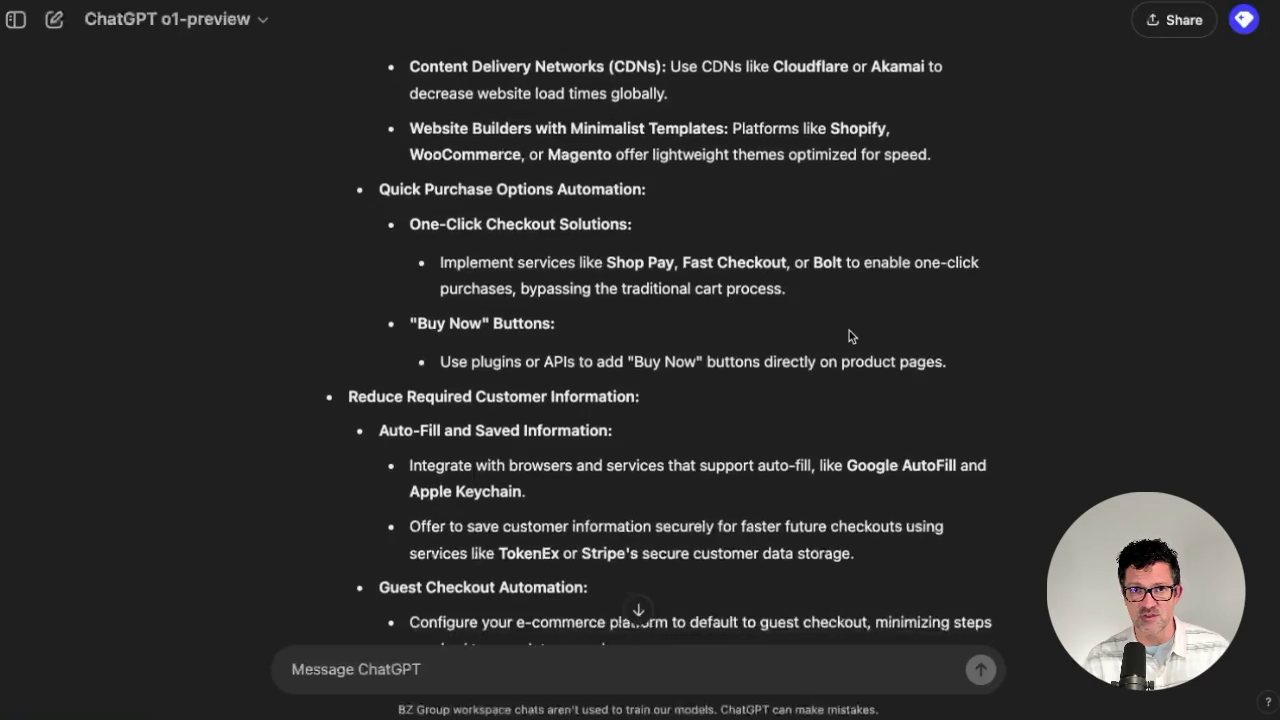
{"action": "scroll", "coordinate": [849, 331], "scroll_direction": "down", "scroll_amount": 5}
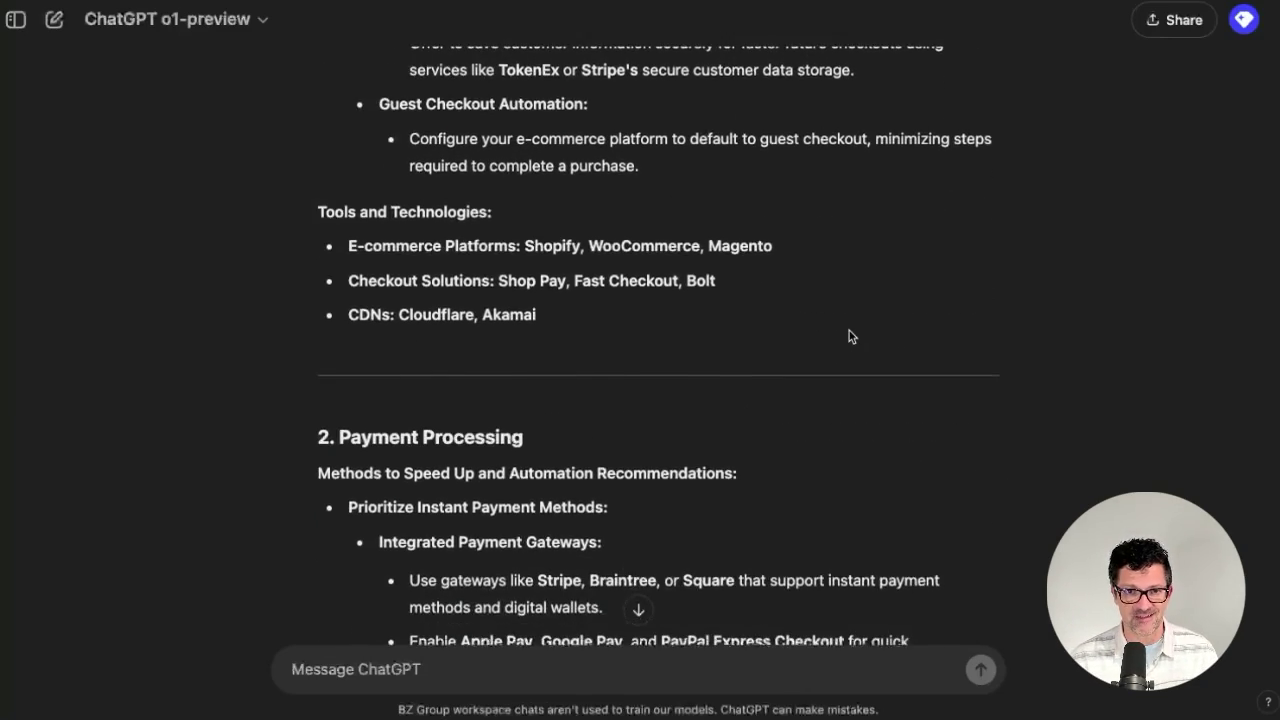
{"action": "scroll", "coordinate": [849, 336], "scroll_direction": "down", "scroll_amount": 10}
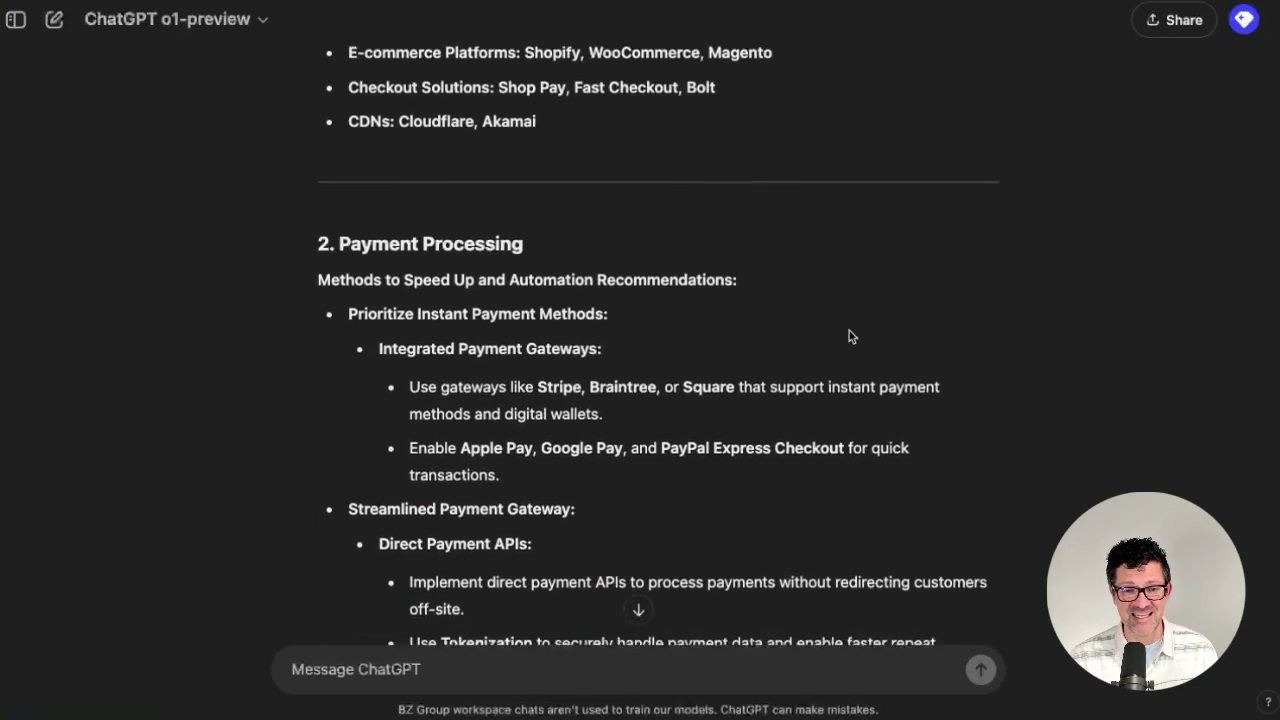
{"action": "scroll", "coordinate": [849, 333], "scroll_direction": "down", "scroll_amount": 3}
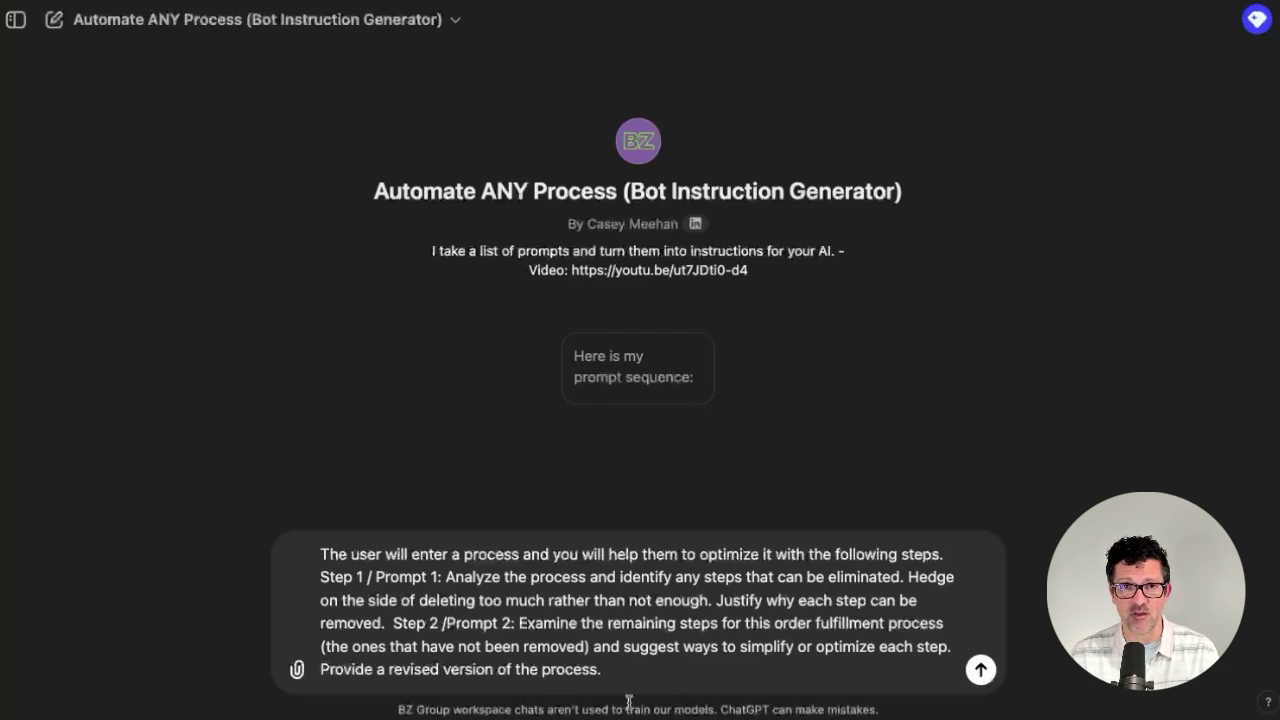
- Send the prompt sequence and paste the generated bot instructions into the new GPT's Instructions field
{"action": "left_click", "coordinate": [980, 670]}
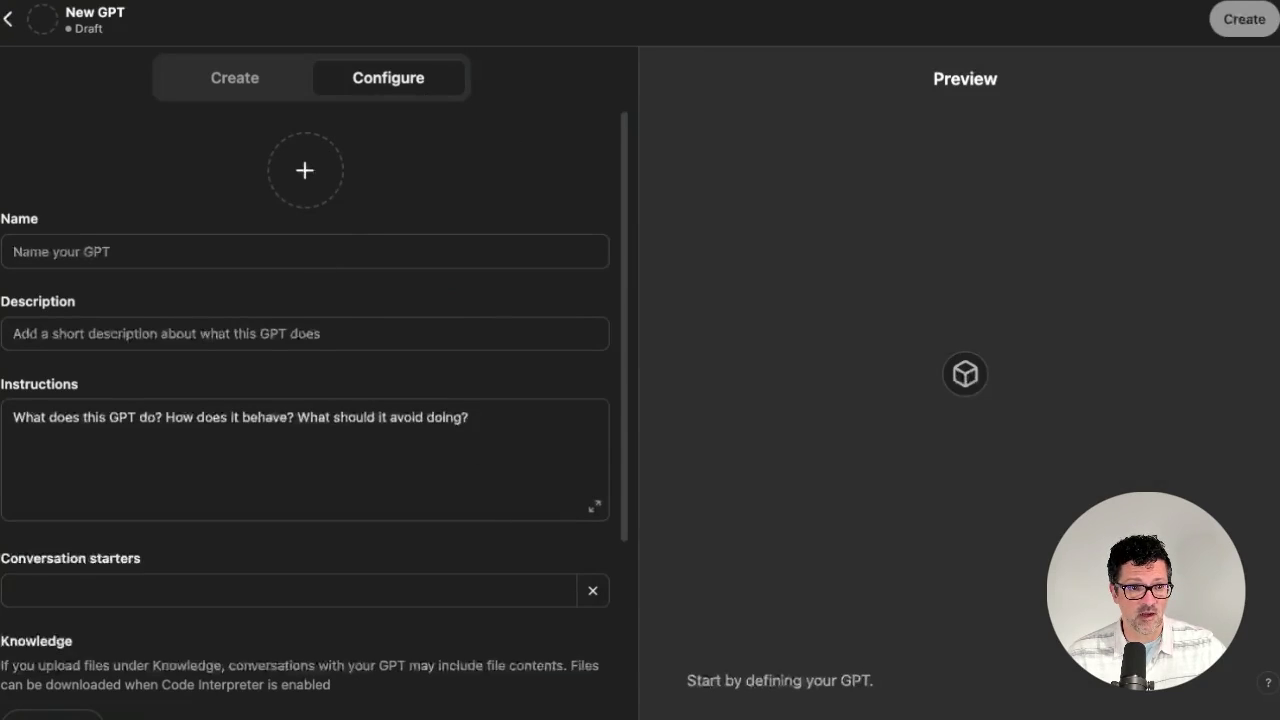
{"action": "left_click", "coordinate": [48, 421]}
{"action": "key", "text": "super+v"}
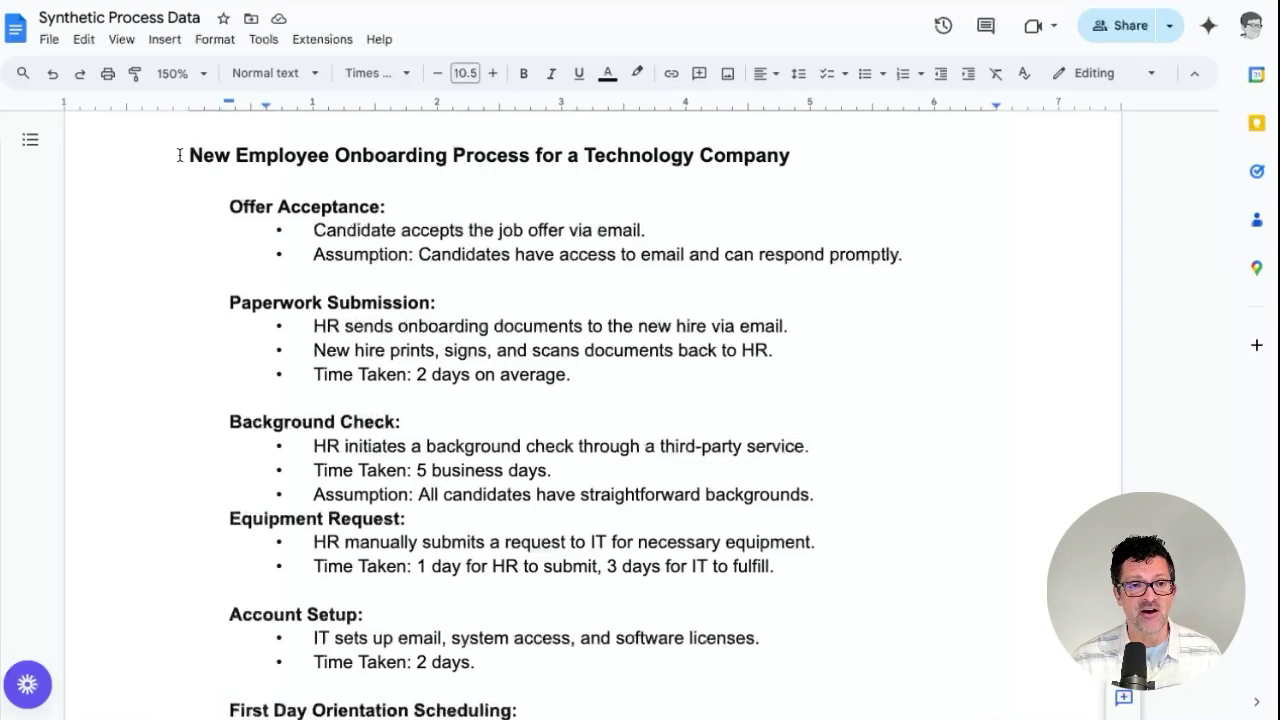
{"action": "left_click_drag", "start_coordinate": [185, 155], "coordinate": [459, 161]}
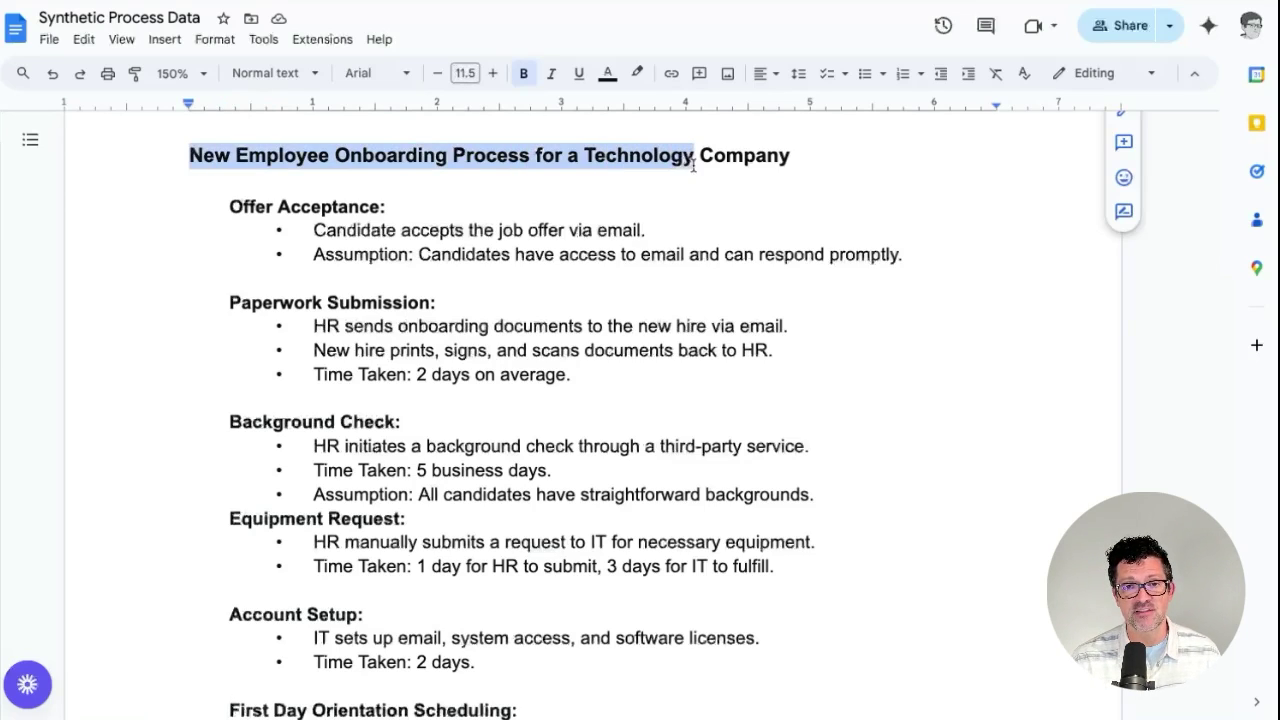
{"action": "left_click", "coordinate": [647, 226]}
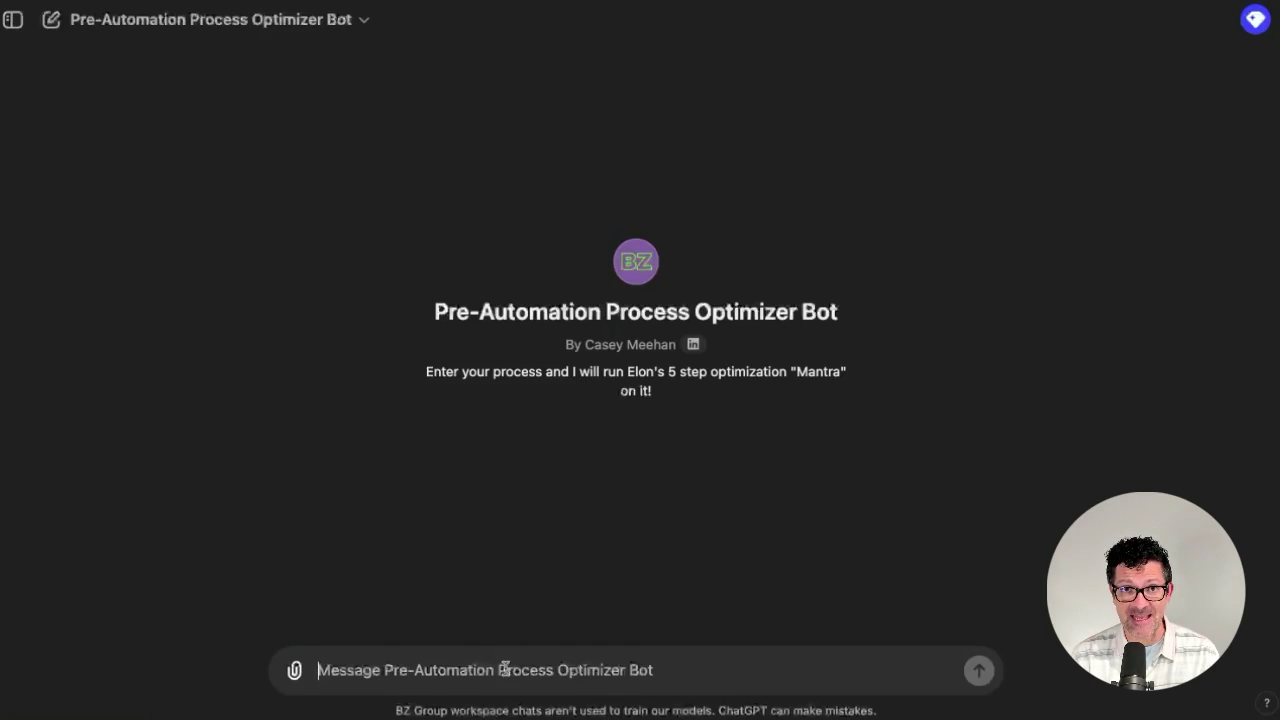
- Paste the onboarding process, then send 'please proceed' for elimination, simplification and speed-up
{"action": "key", "text": "ctrl+v"}
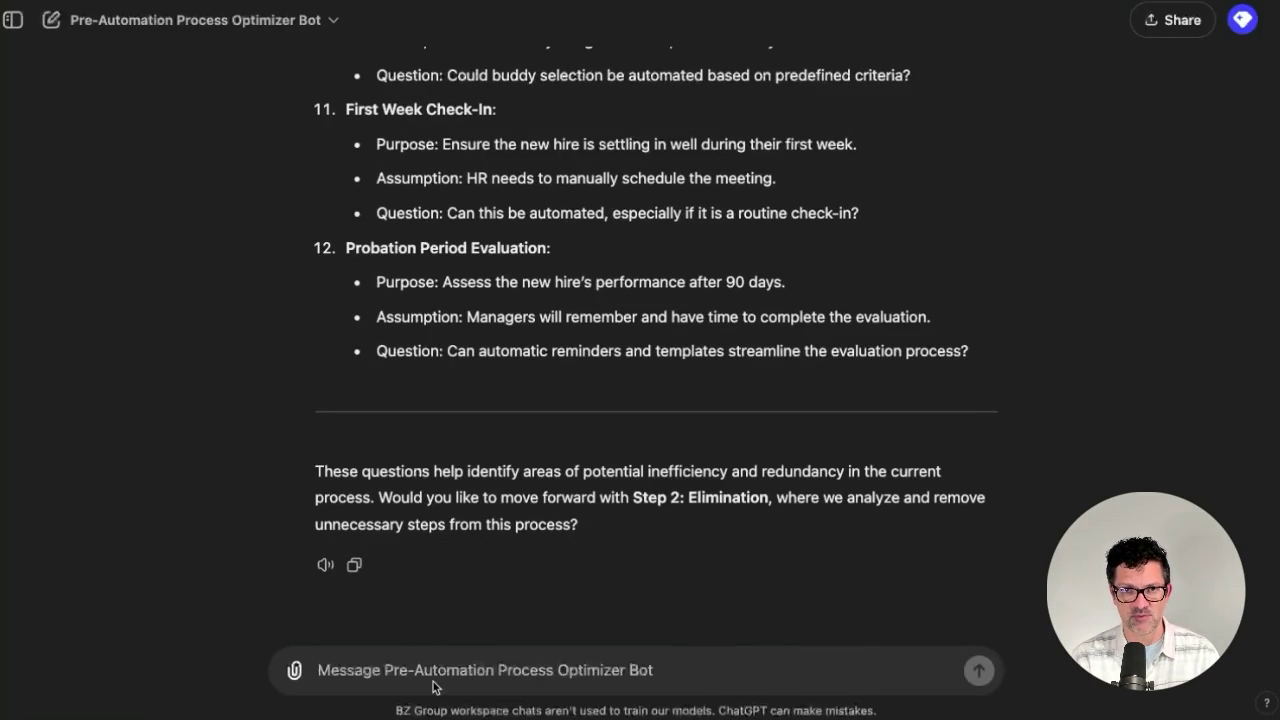
{"action": "type", "text": "please proceed"}
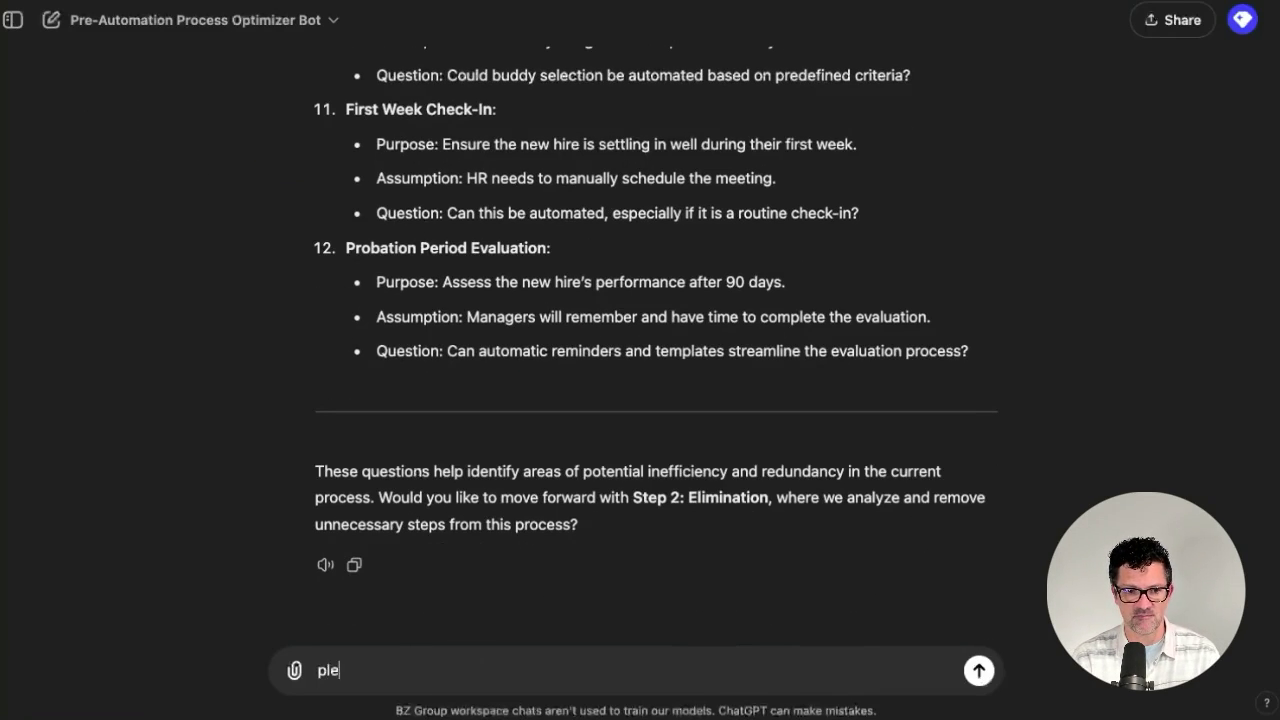
{"action": "key", "text": "Return"}
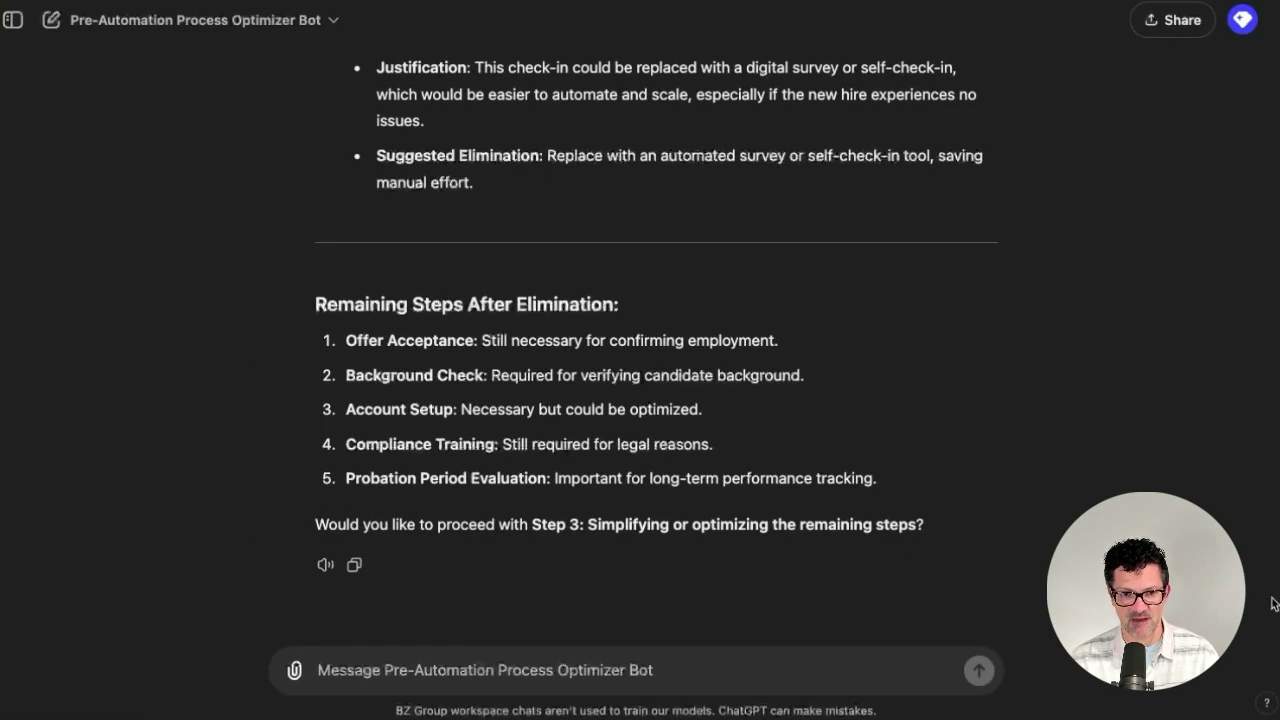
{"action": "type", "text": "please proceed"}
{"action": "key", "text": "Return"}
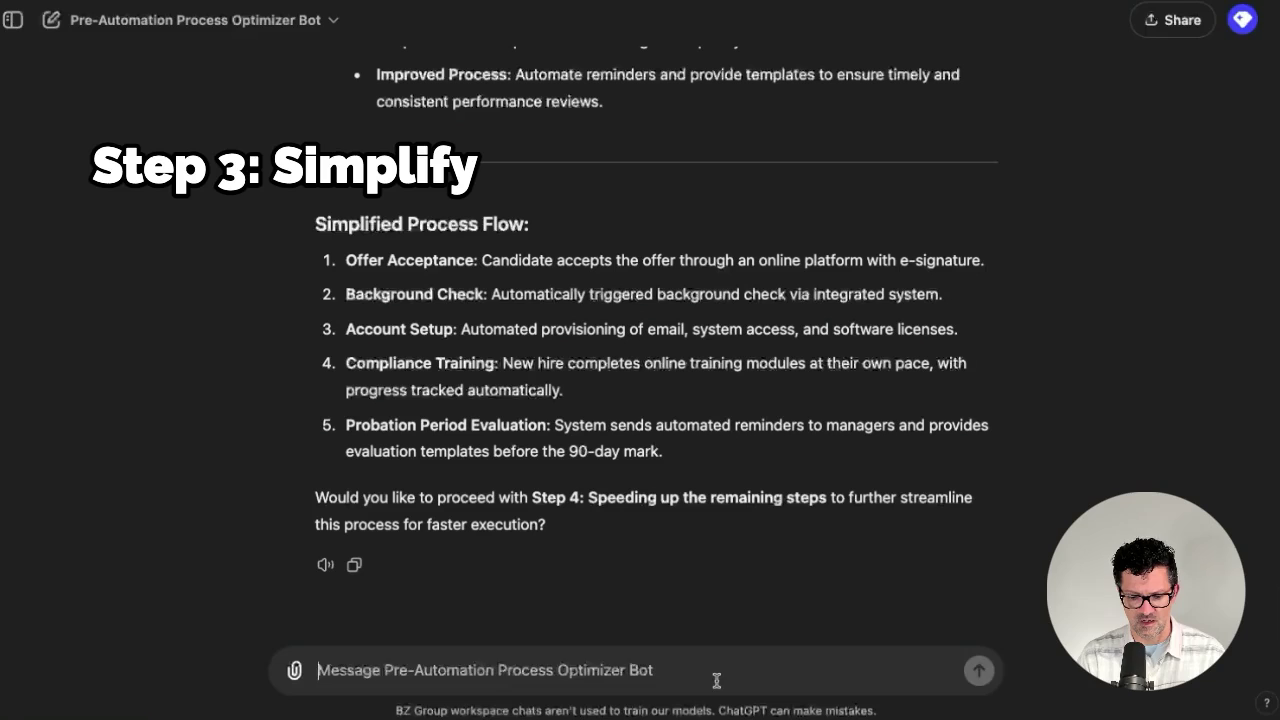
{"action": "type", "text": "please proceed"}
{"action": "key", "text": "Return"}
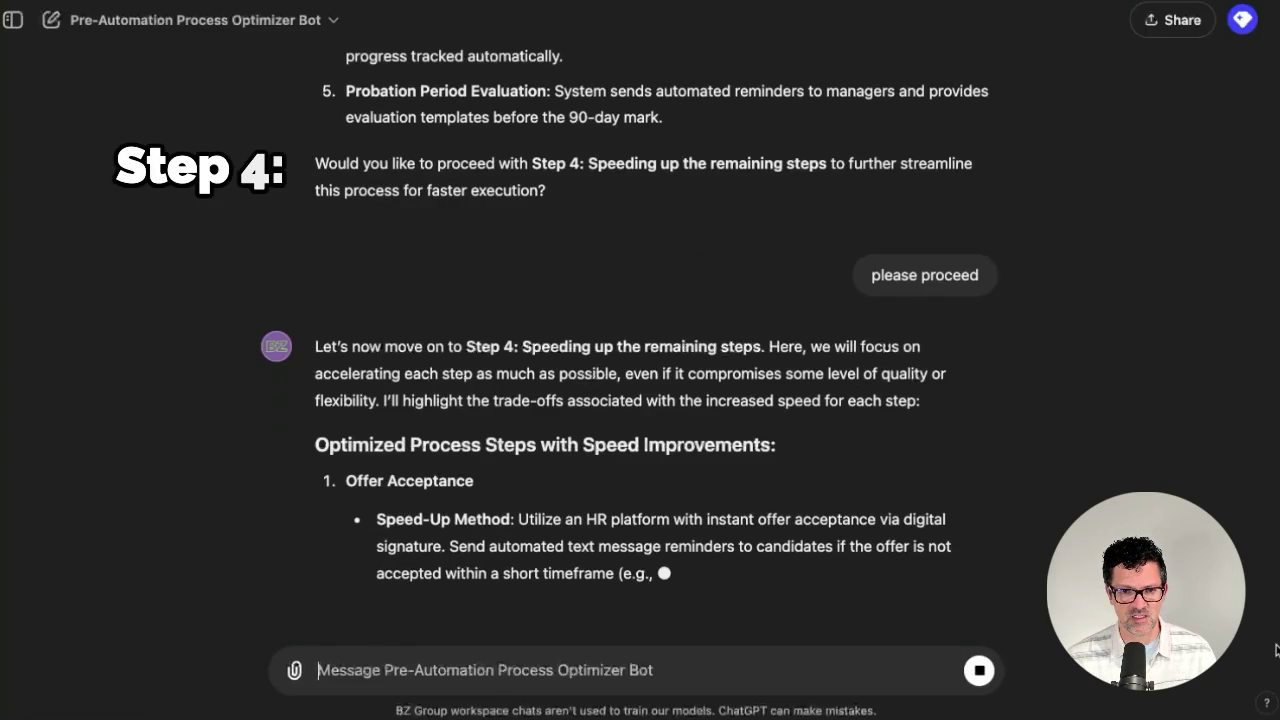